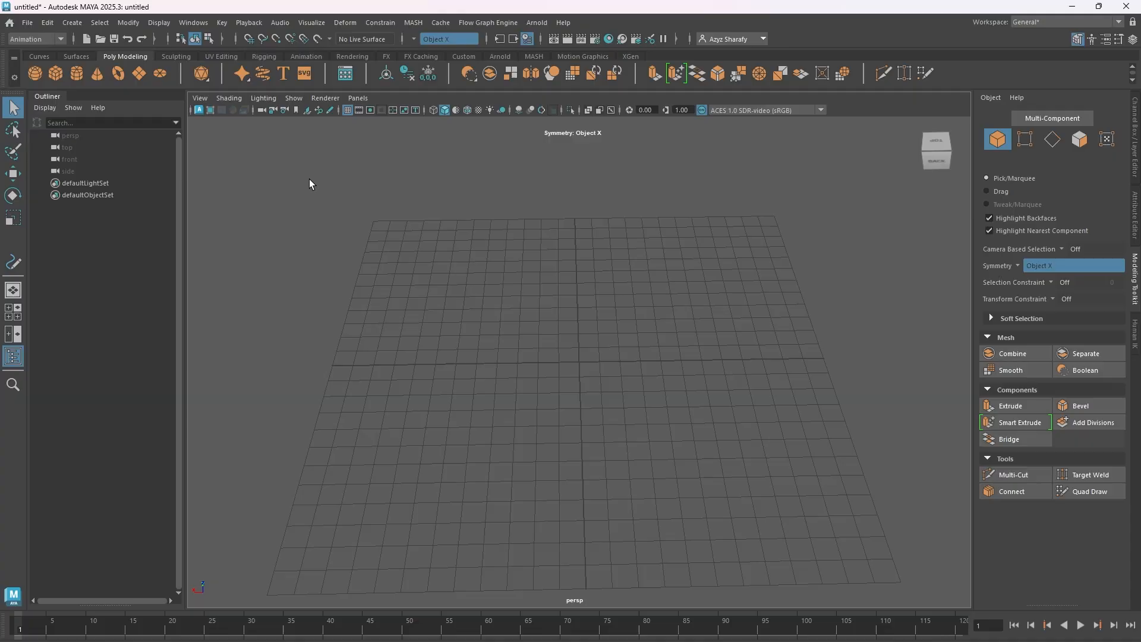
# Create a polygon torus at the origin and show its attributes for editing
pyautogui.click(119, 74)
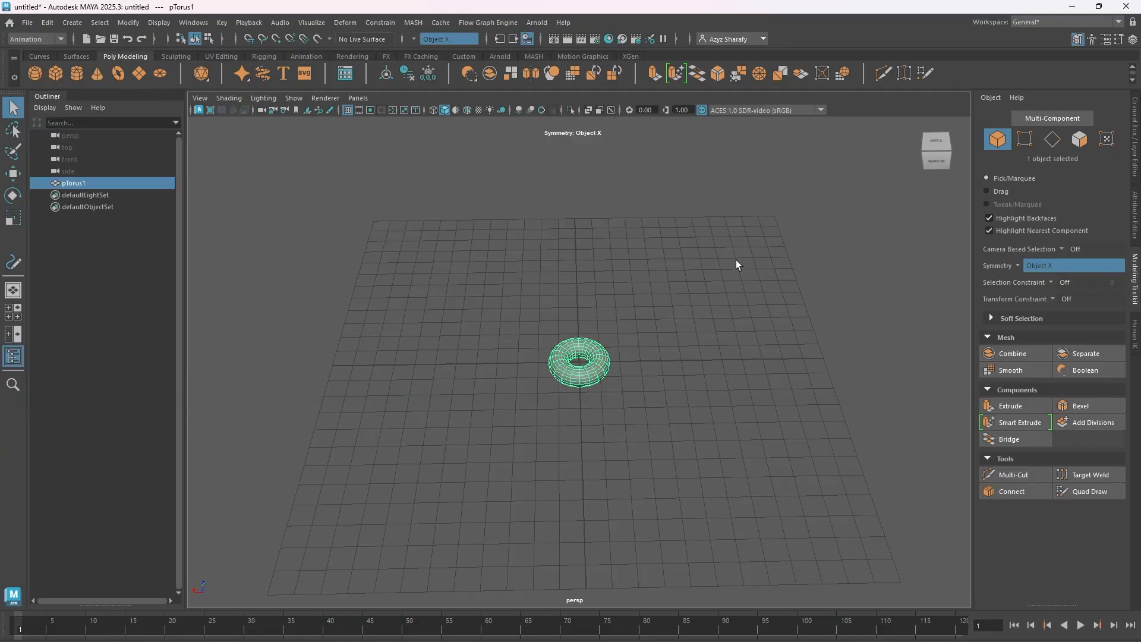
pyautogui.press('f')
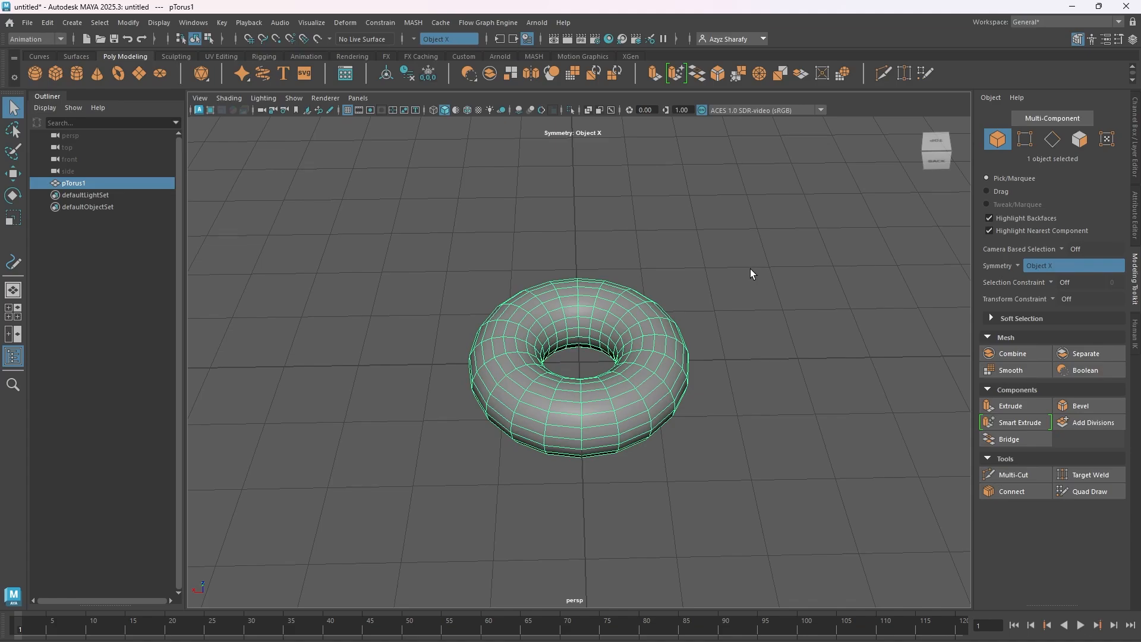
pyautogui.click(1105, 39)
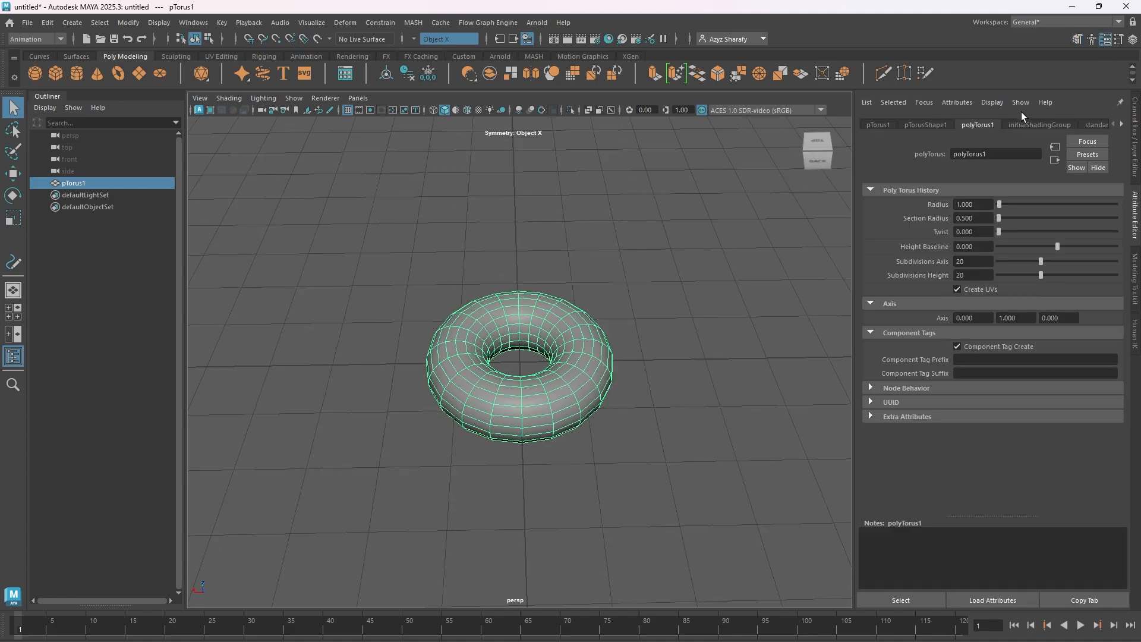
# Rename the torus's polyTorus construction node as chain_Link
pyautogui.click(890, 126)
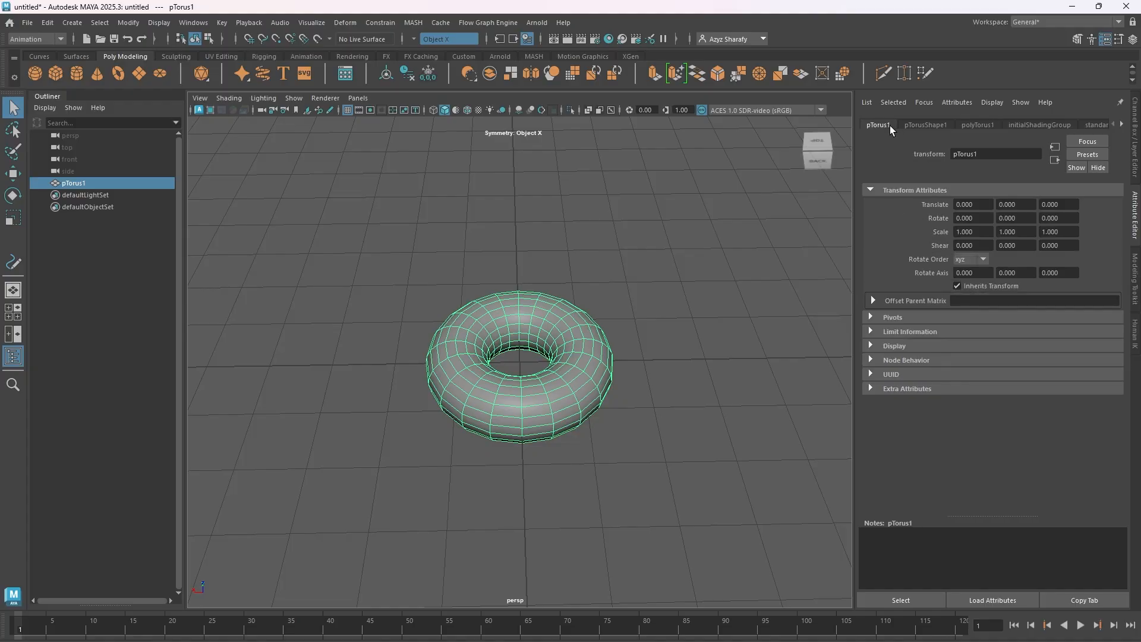
pyautogui.click(972, 124)
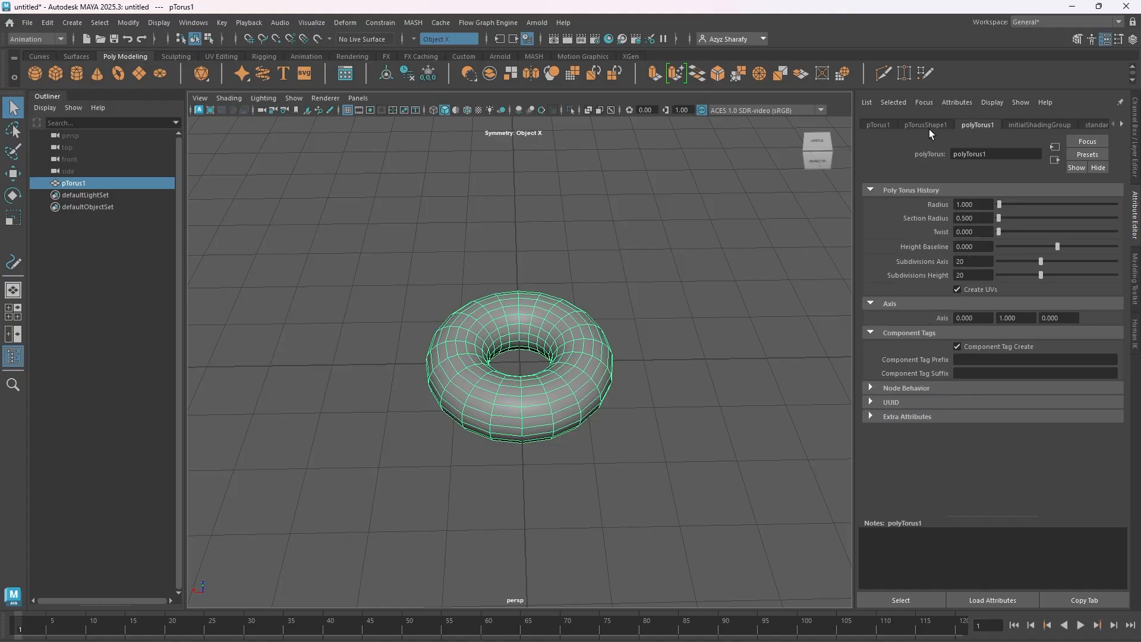
pyautogui.click(1009, 155)
pyautogui.doubleClick(952, 153)
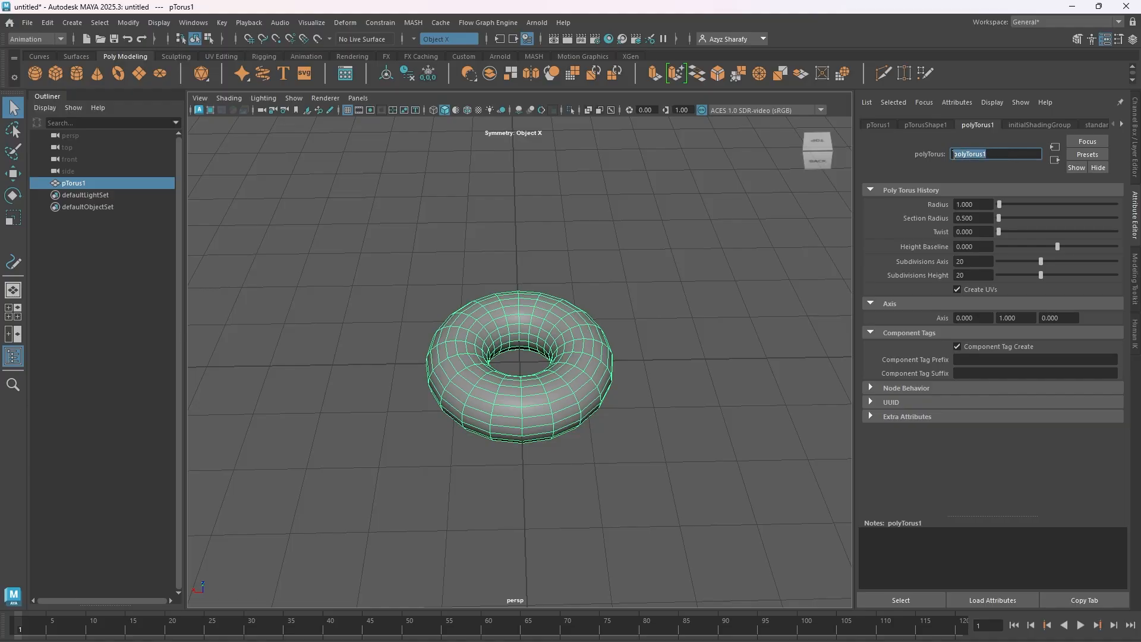
pyautogui.write('chain_ Link')
pyautogui.press('Return')
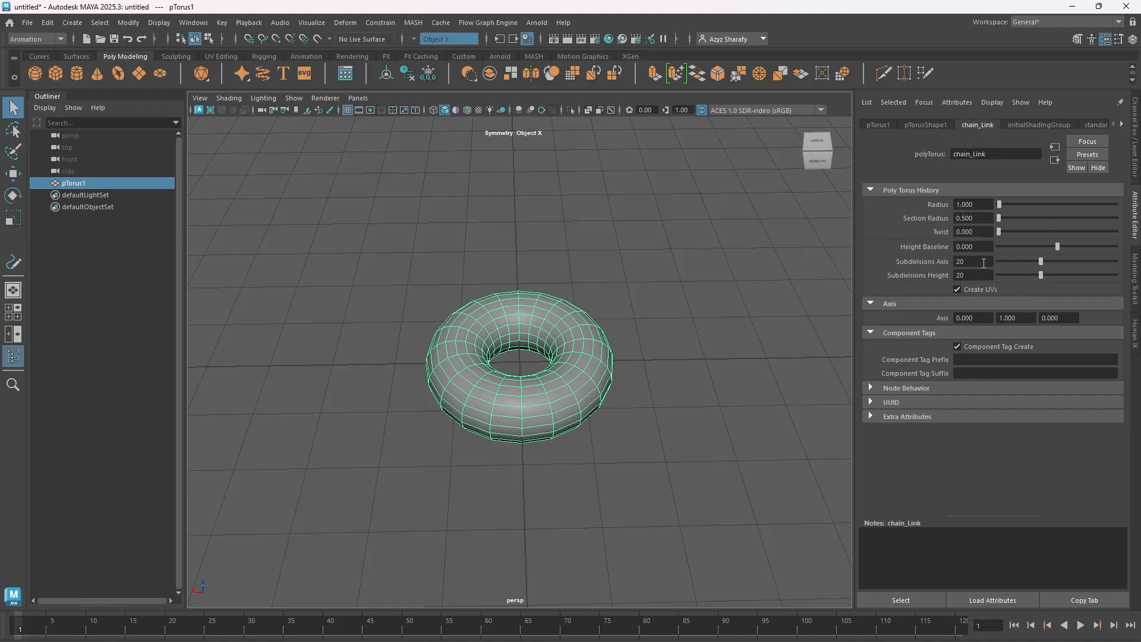
# Set the torus's Subdivisions Axis and Subdivisions Height both to 12
pyautogui.moveTo(983, 263); pyautogui.dragTo(916, 270)
pyautogui.write('12')
pyautogui.press('Tab')
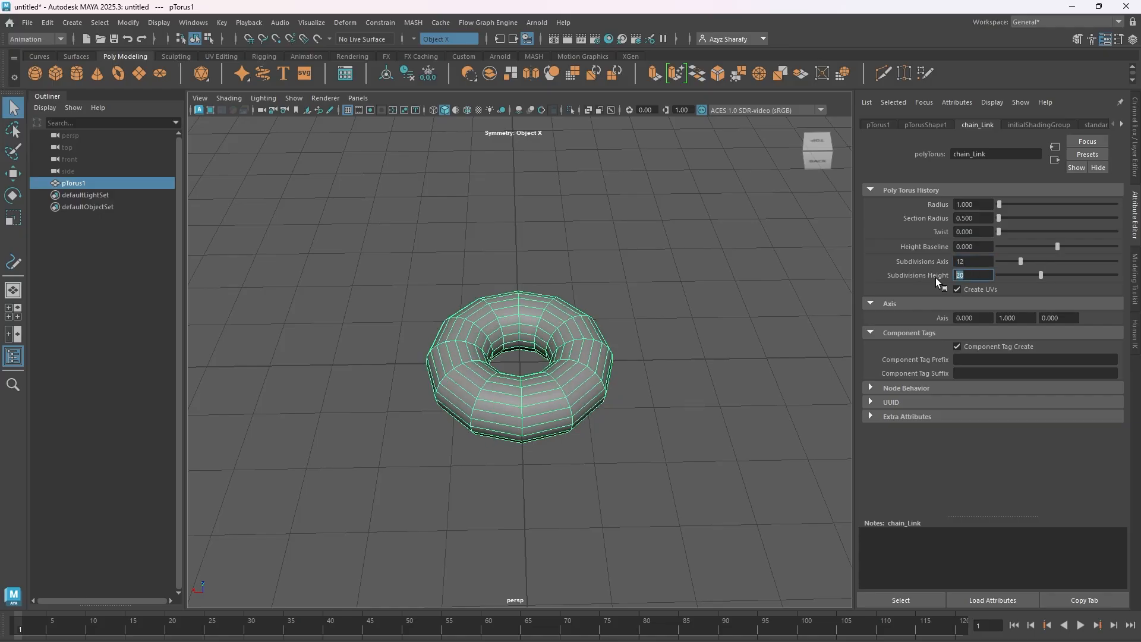
pyautogui.click(980, 261)
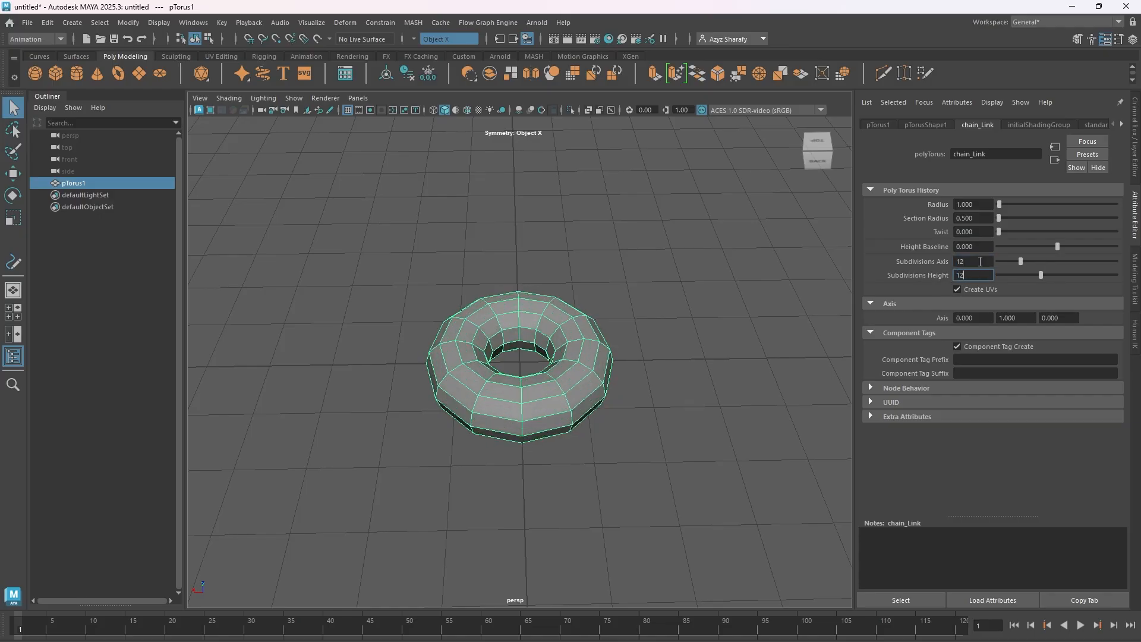
pyautogui.scroll(5, 690, 273)
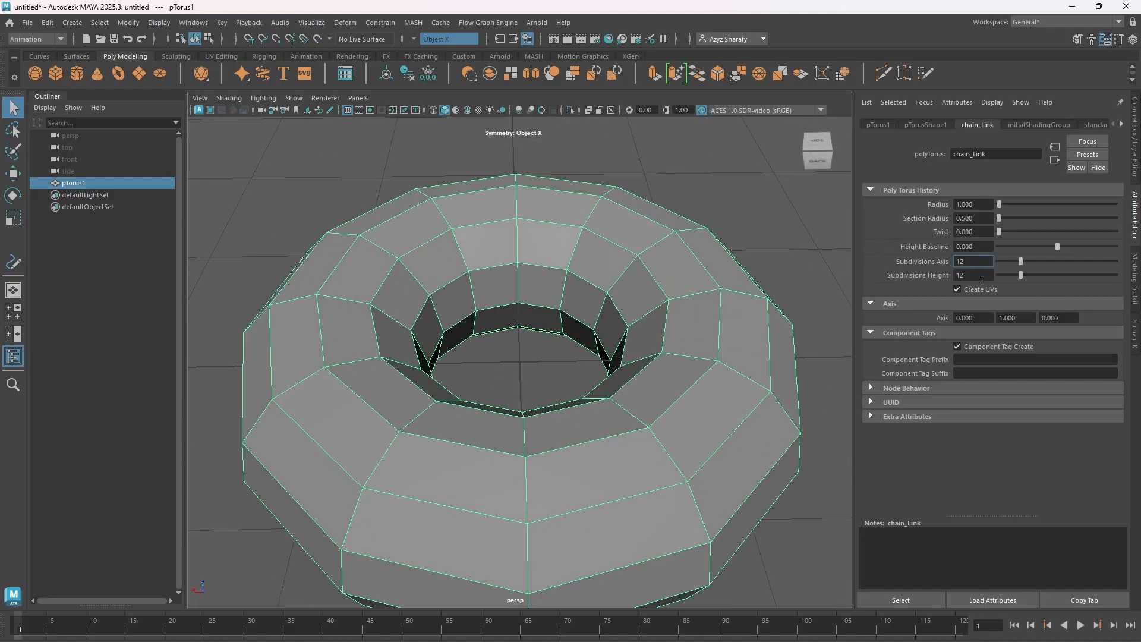
pyautogui.scroll(-3, 686, 249)
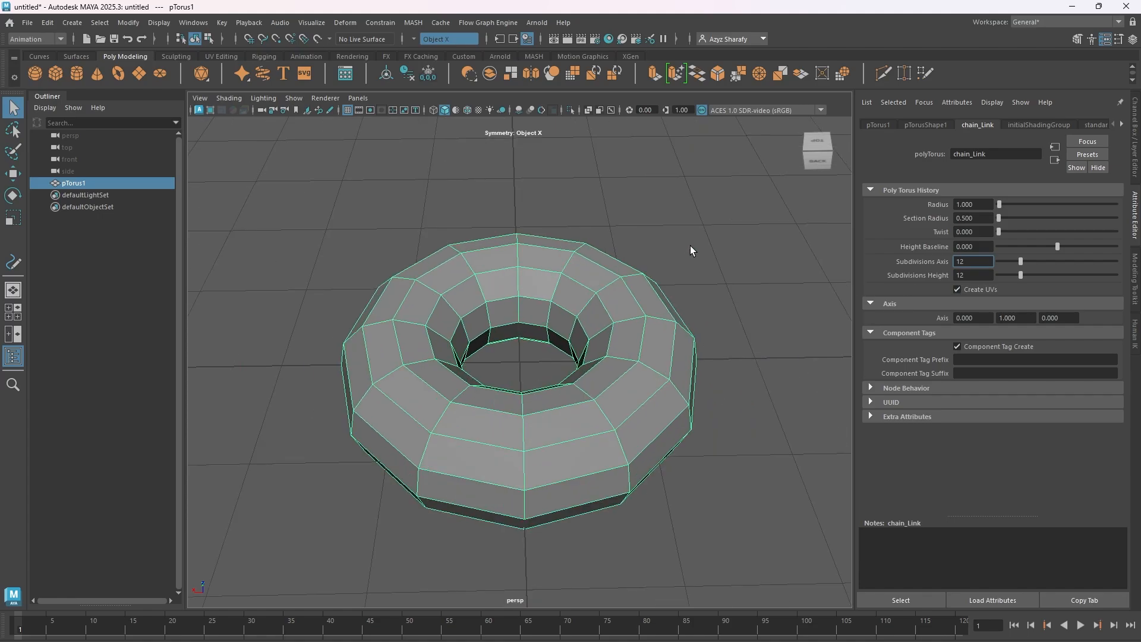
pyautogui.scroll(-2, 690, 250)
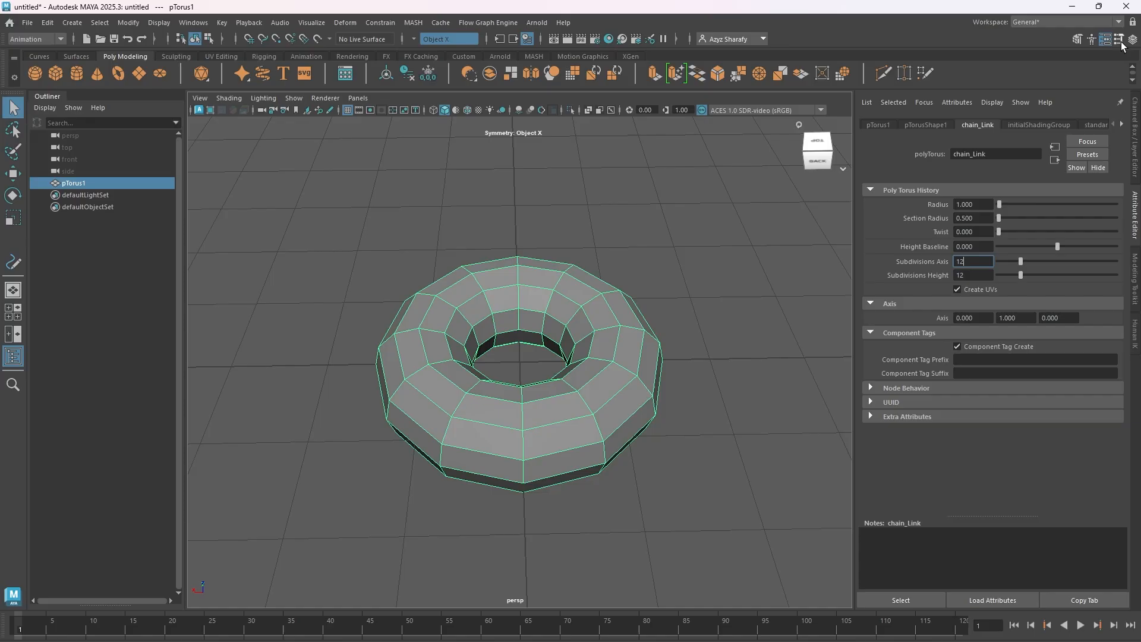
# With Object X symmetry, select all torus vertices except the two centre rings and move them outward along X to form an elongated oval
pyautogui.click(1080, 39)
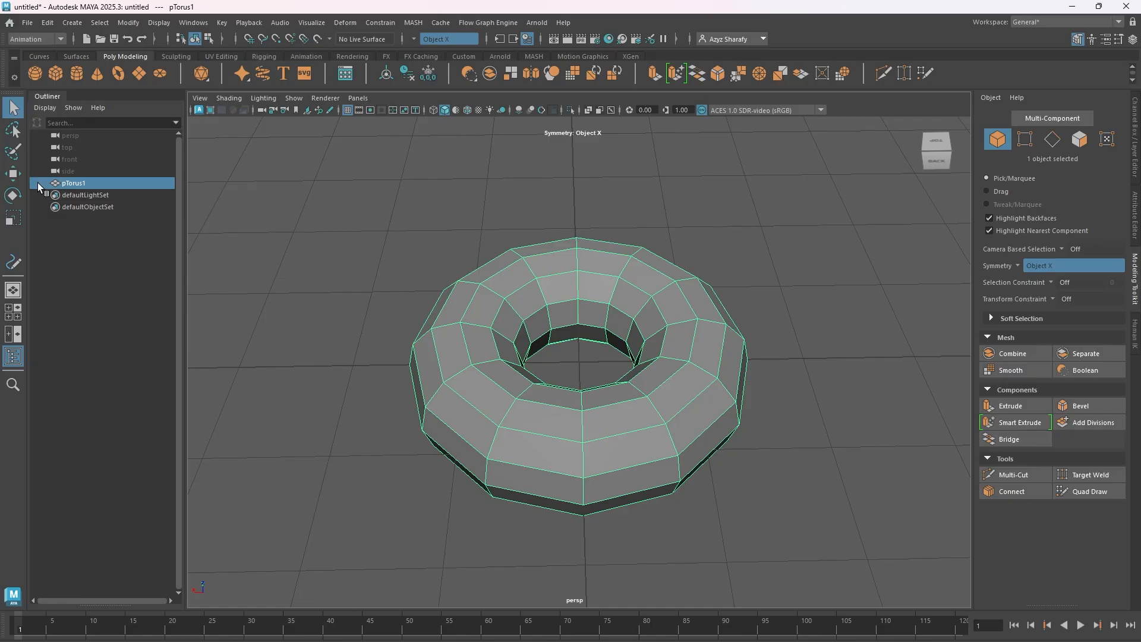
pyautogui.click(13, 128)
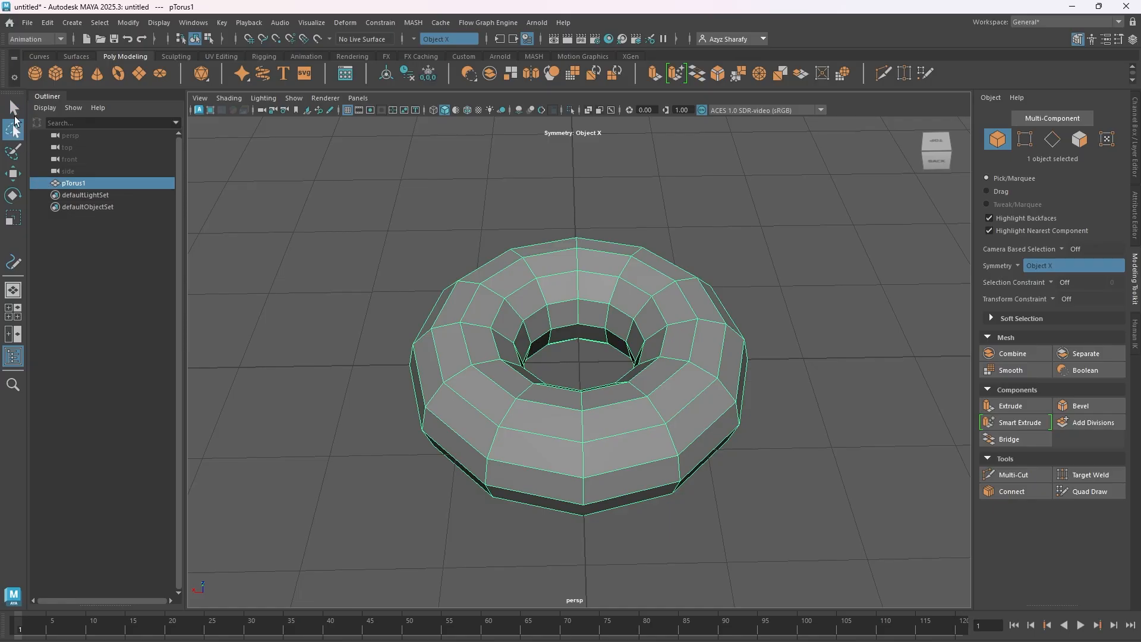
pyautogui.click(14, 109)
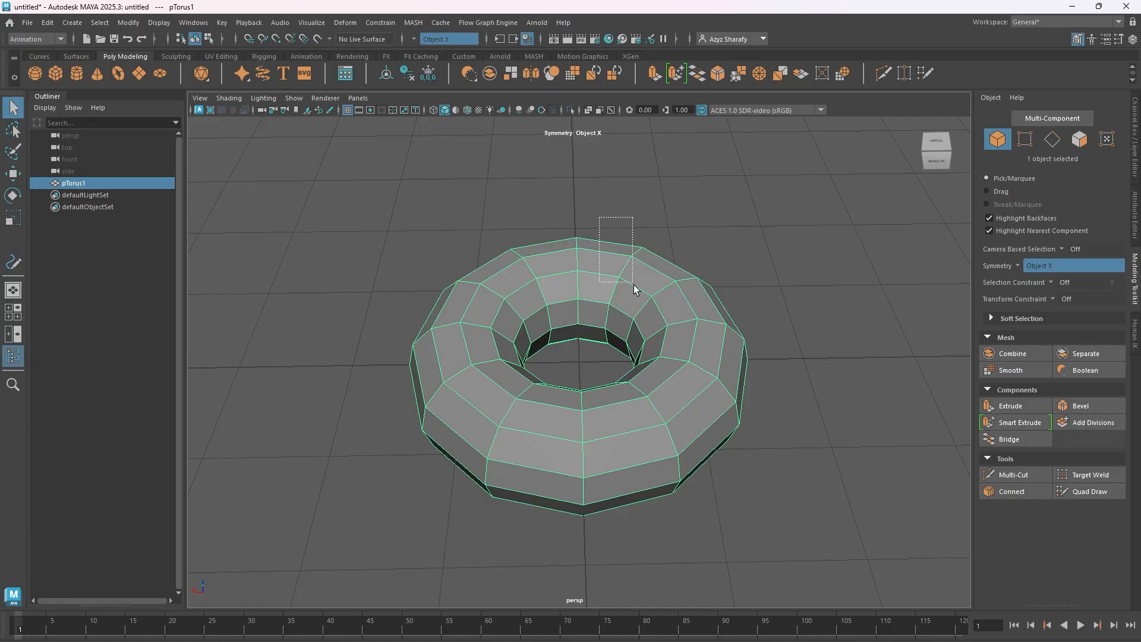
pyautogui.moveTo(634, 284); pyautogui.dragTo(636, 256)
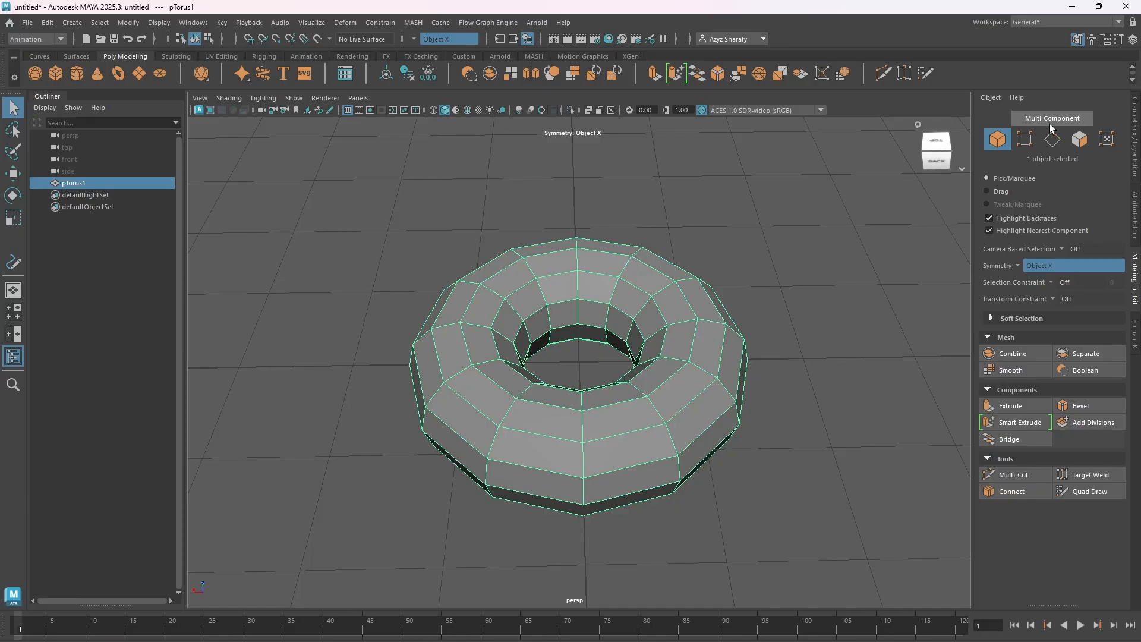
pyautogui.click(1024, 138)
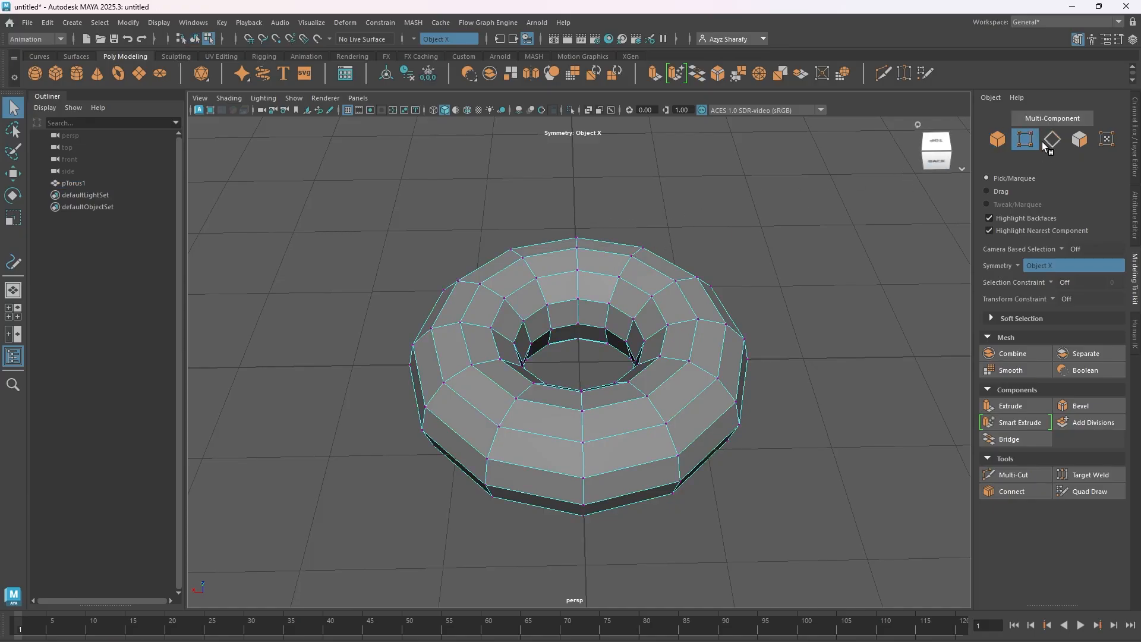
pyautogui.moveTo(597, 224); pyautogui.dragTo(816, 561)
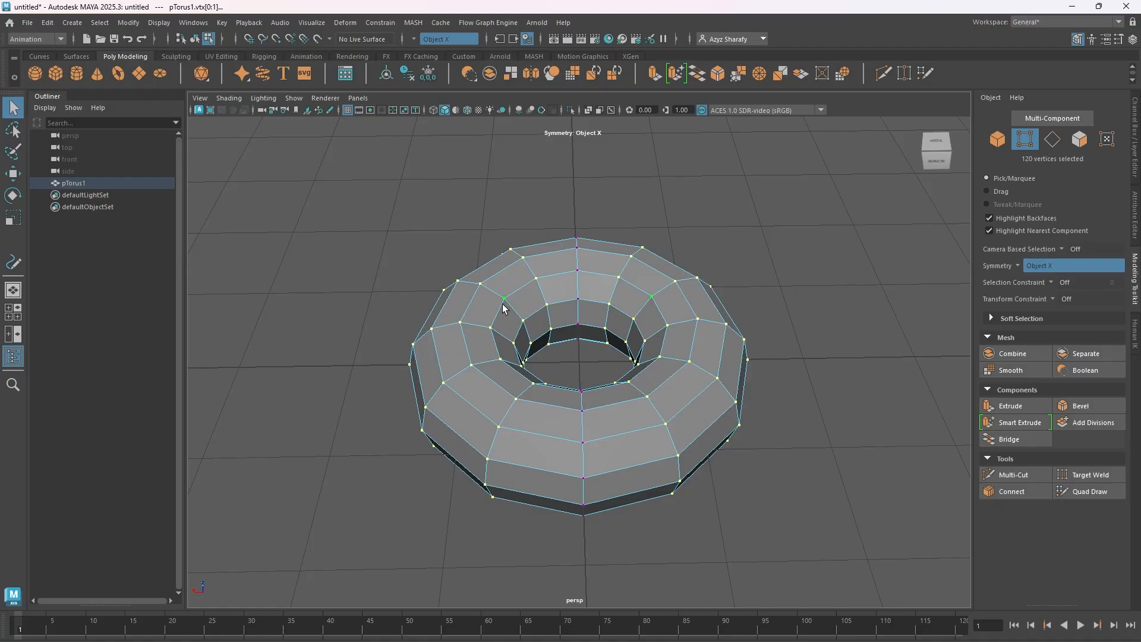
pyautogui.click(13, 175)
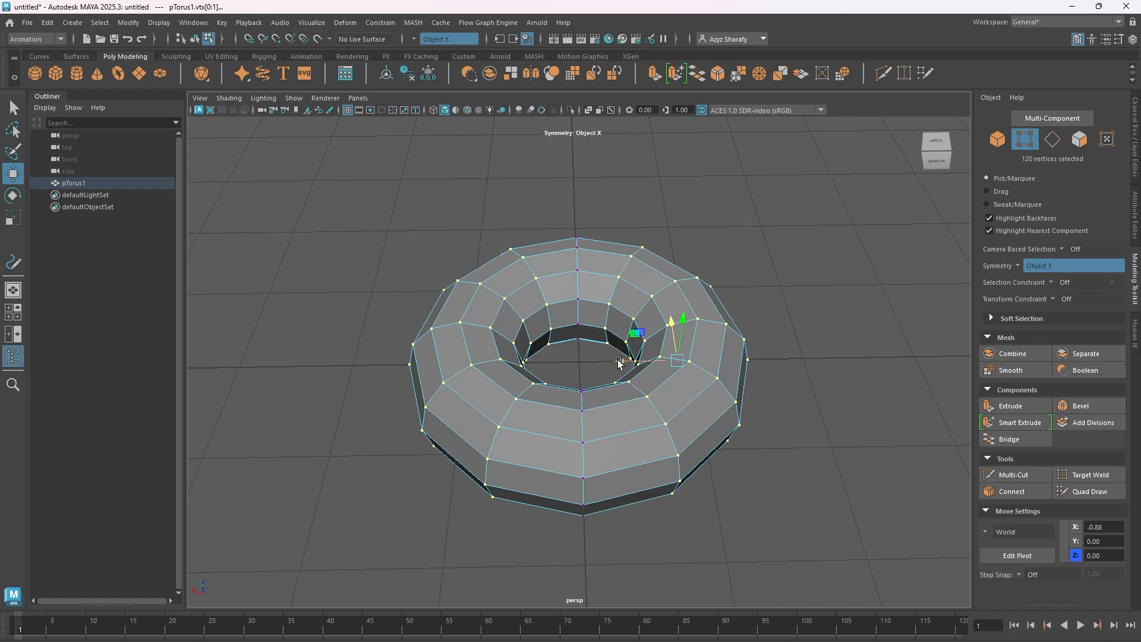
pyautogui.moveTo(936, 158); pyautogui.dragTo(936, 197)
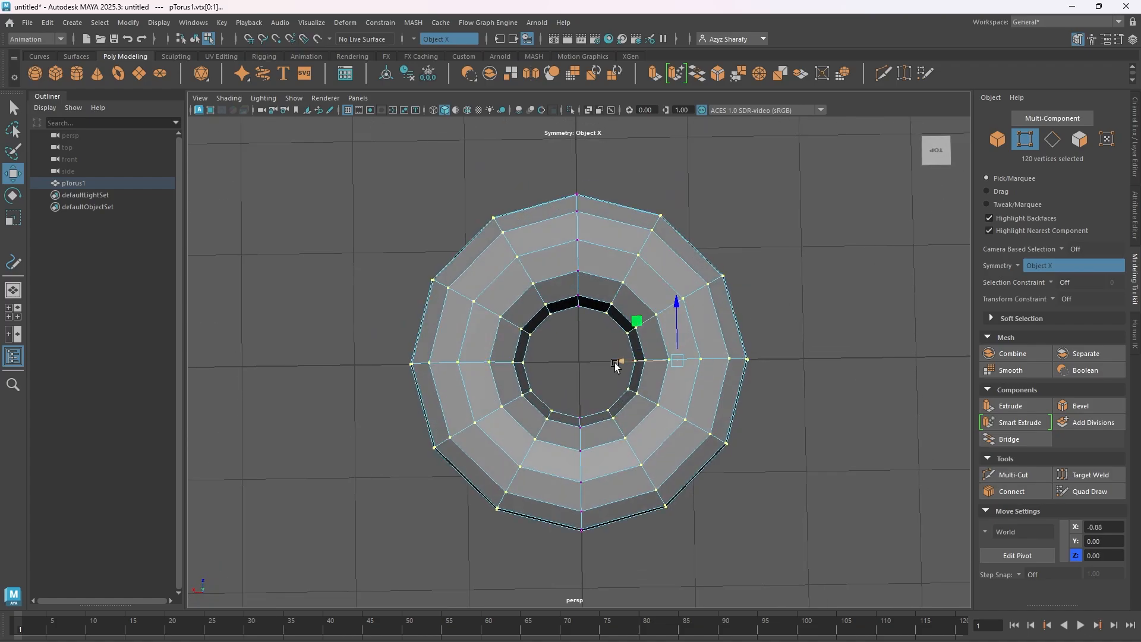
pyautogui.moveTo(619, 362); pyautogui.dragTo(658, 364)
pyautogui.click(13, 107)
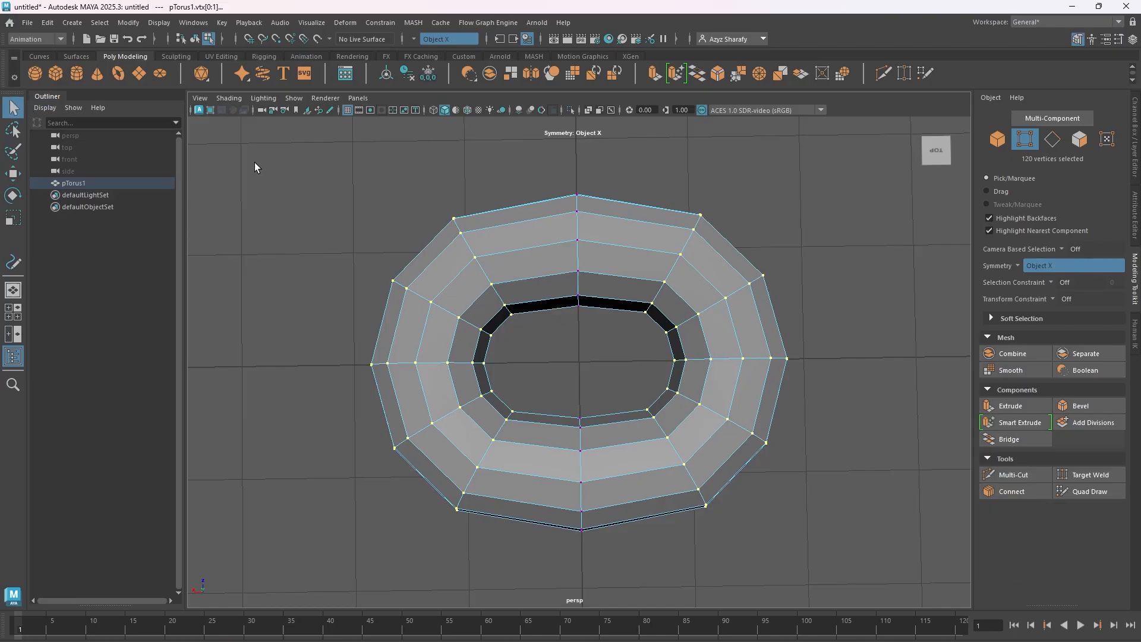
pyautogui.click(341, 173)
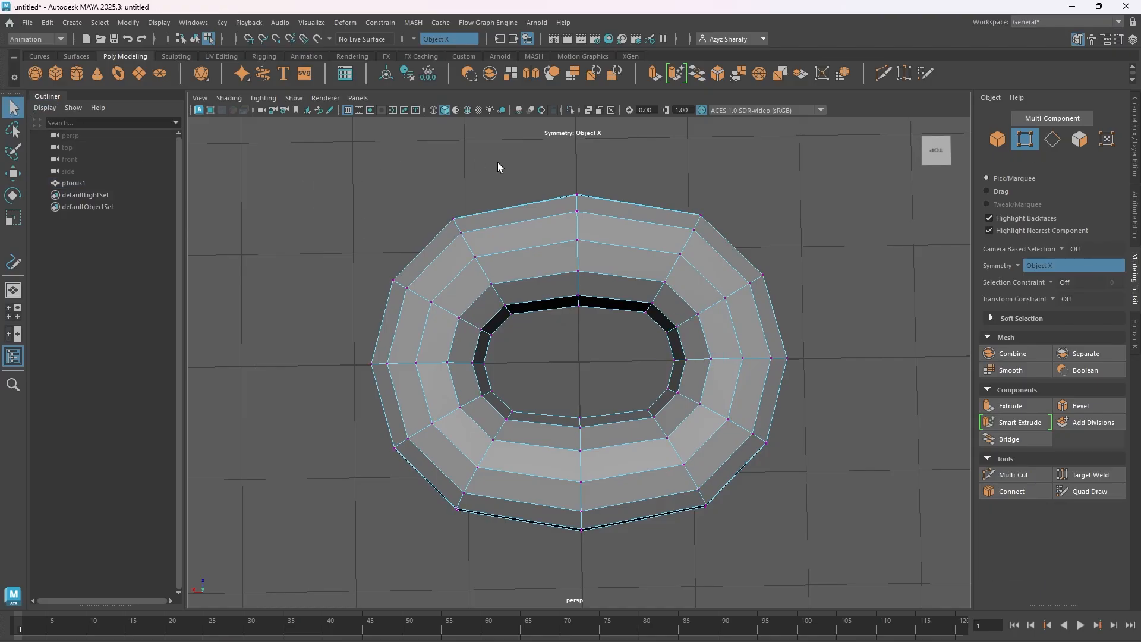
# Move the centre vertex ring on the positive Z side slightly inward along Z, flattening that long side of the link
pyautogui.moveTo(536, 162); pyautogui.dragTo(631, 320)
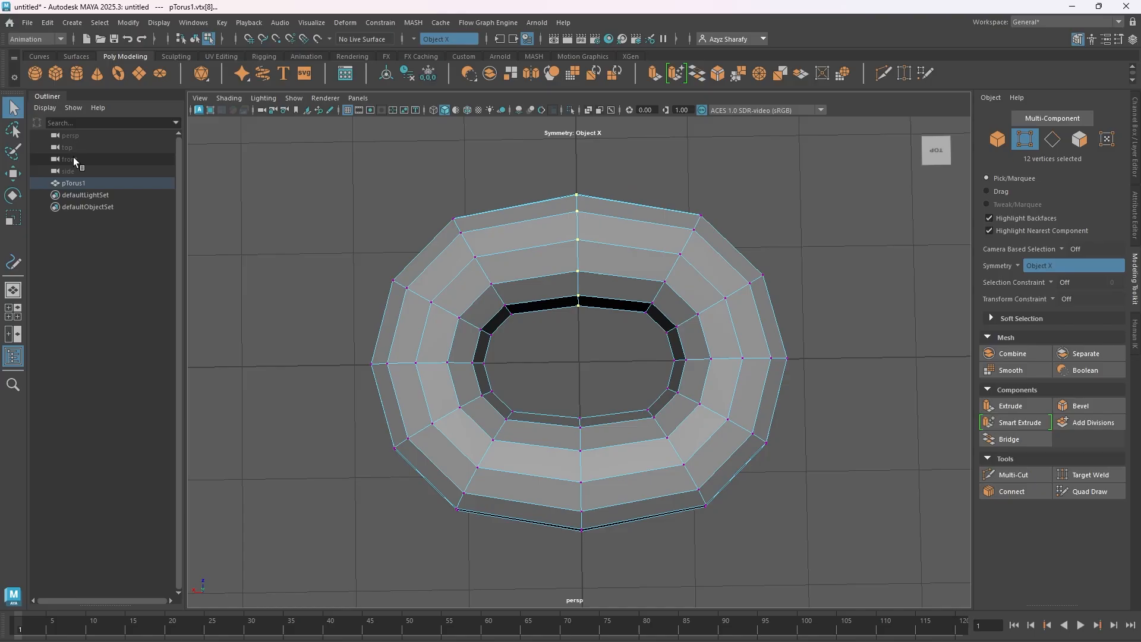
pyautogui.click(13, 173)
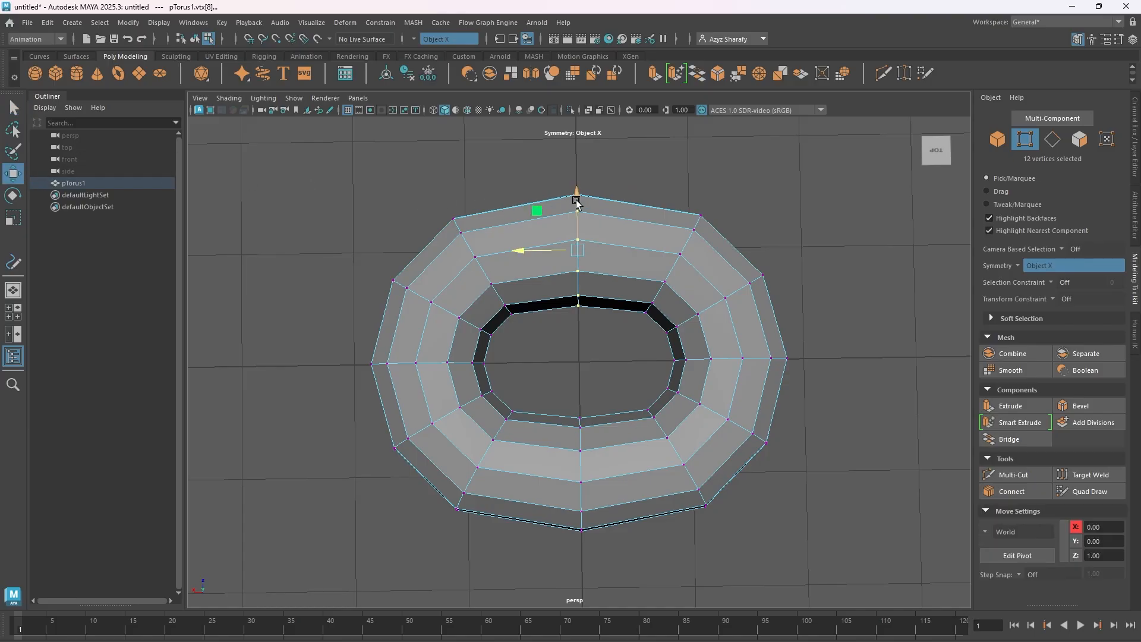
pyautogui.moveTo(577, 193); pyautogui.dragTo(576, 208)
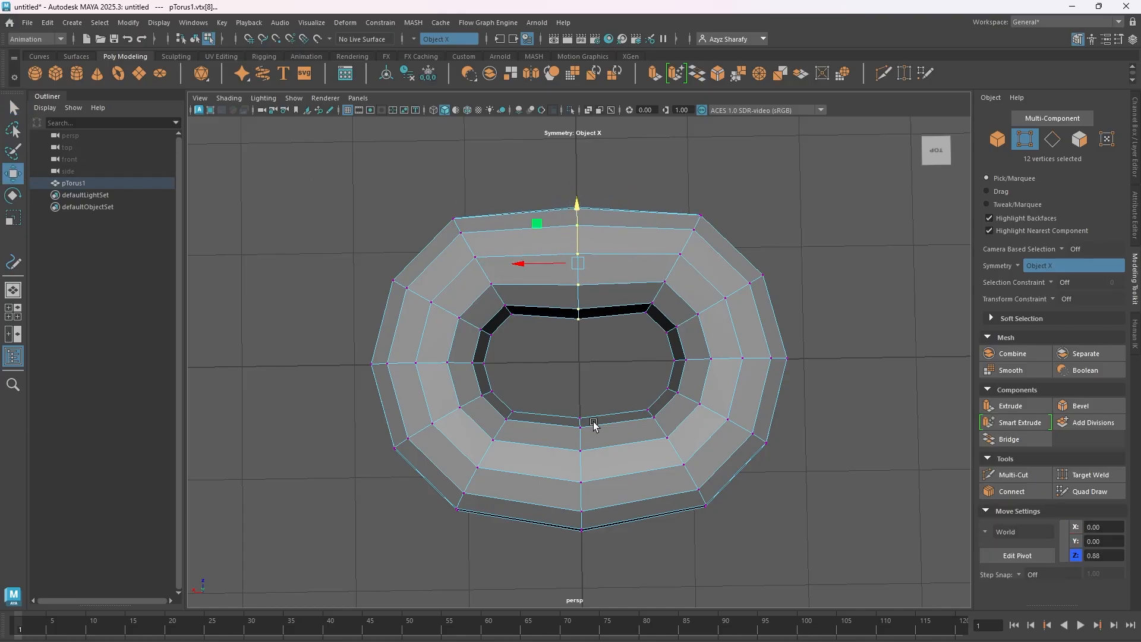
pyautogui.click(566, 345)
pyautogui.moveTo(541, 187); pyautogui.dragTo(612, 330)
pyautogui.moveTo(577, 206); pyautogui.dragTo(577, 196)
pyautogui.click(645, 579)
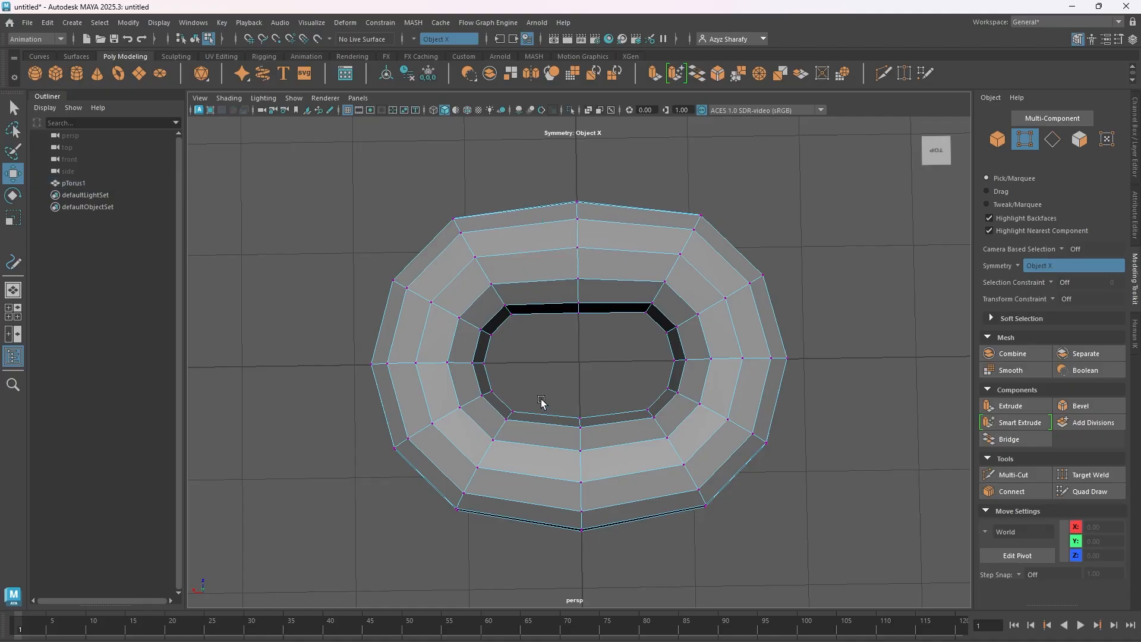
# Move the centre vertex ring on the negative Z side inward to about Z -0.92 and deselect it
pyautogui.moveTo(541, 391); pyautogui.dragTo(624, 597)
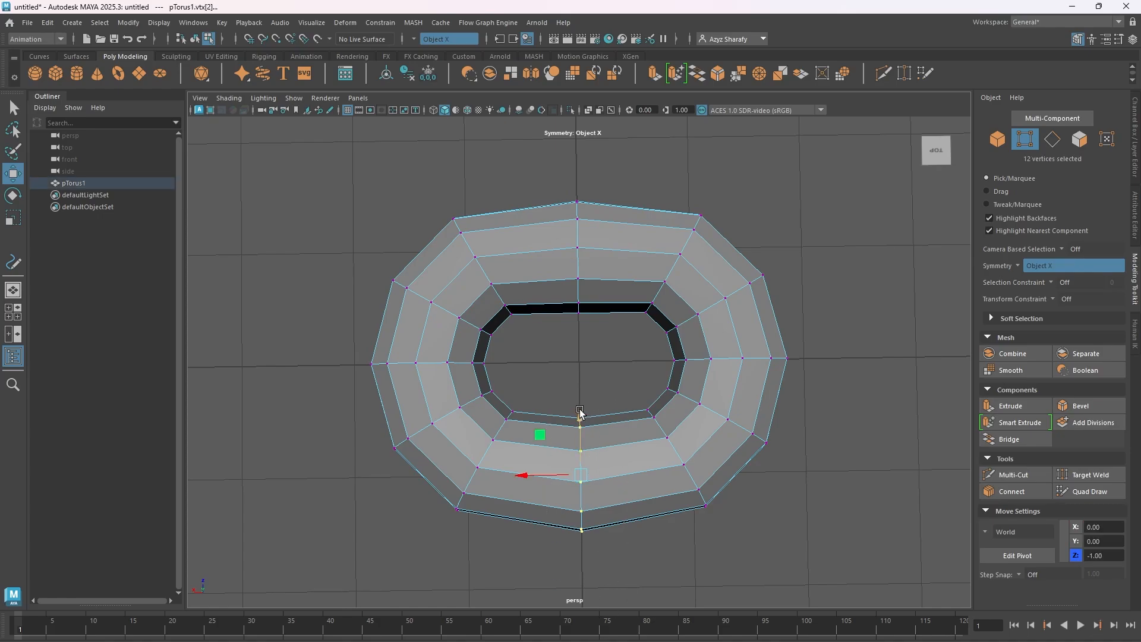
pyautogui.moveTo(578, 417); pyautogui.dragTo(581, 408)
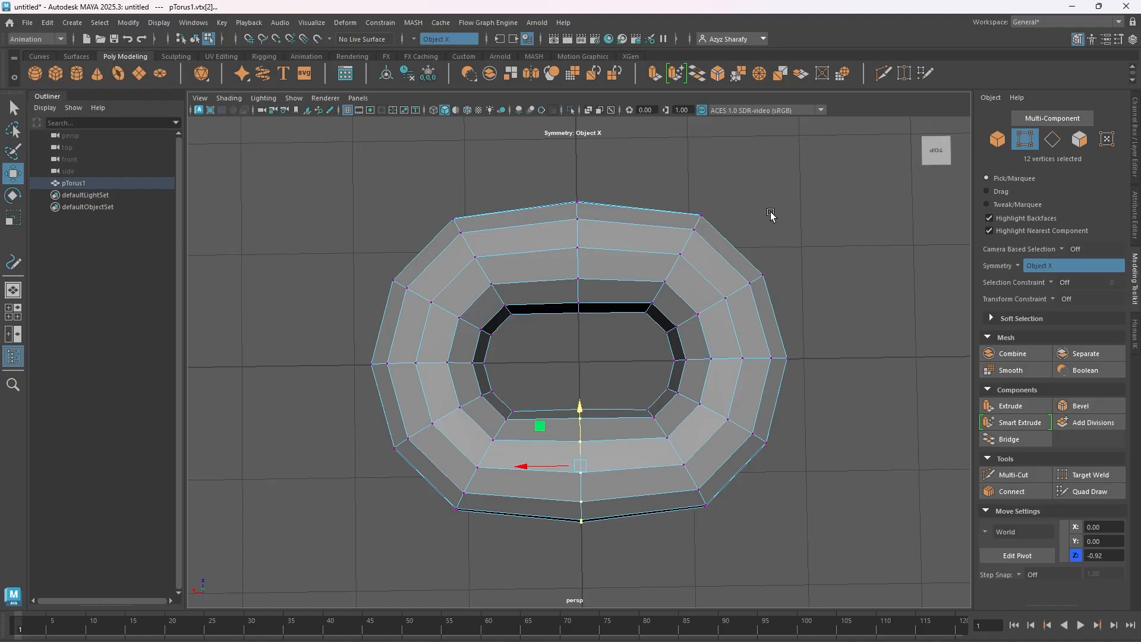
pyautogui.click(794, 179)
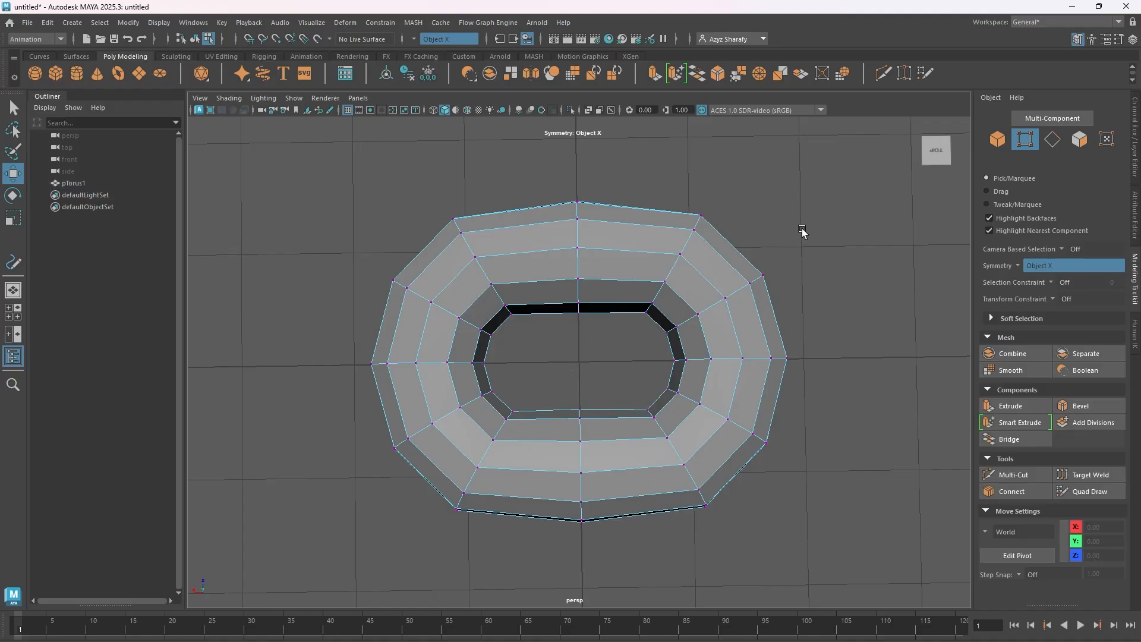
# Switch the link from vertex to object selection mode and show it in a single perspective view from the back
pyautogui.click(9, 313)
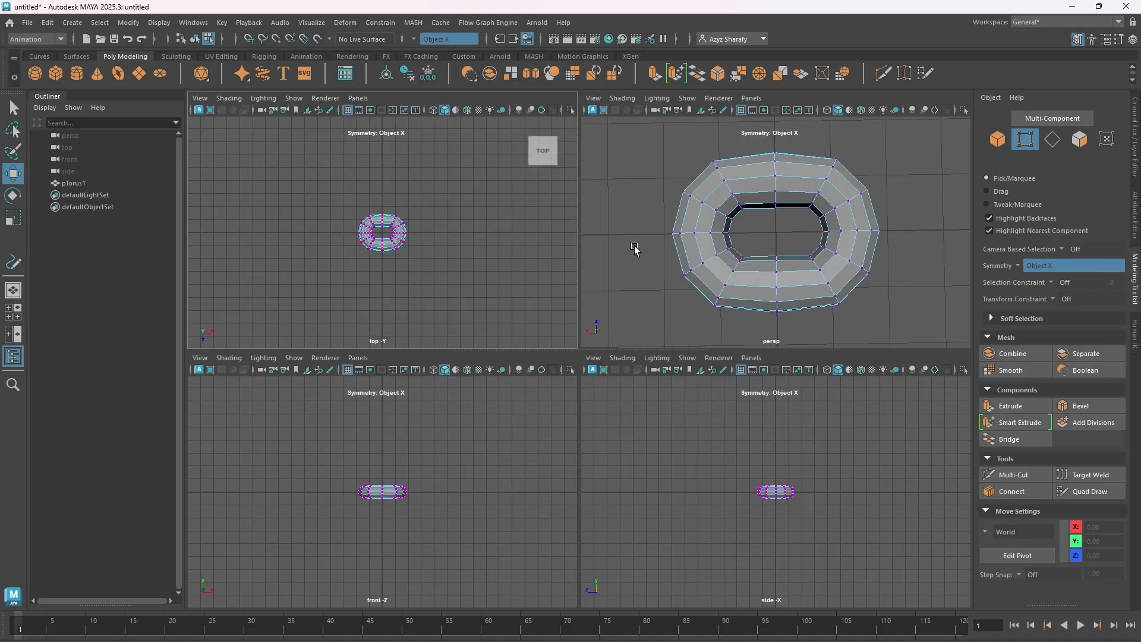
pyautogui.scroll(3, 636, 245)
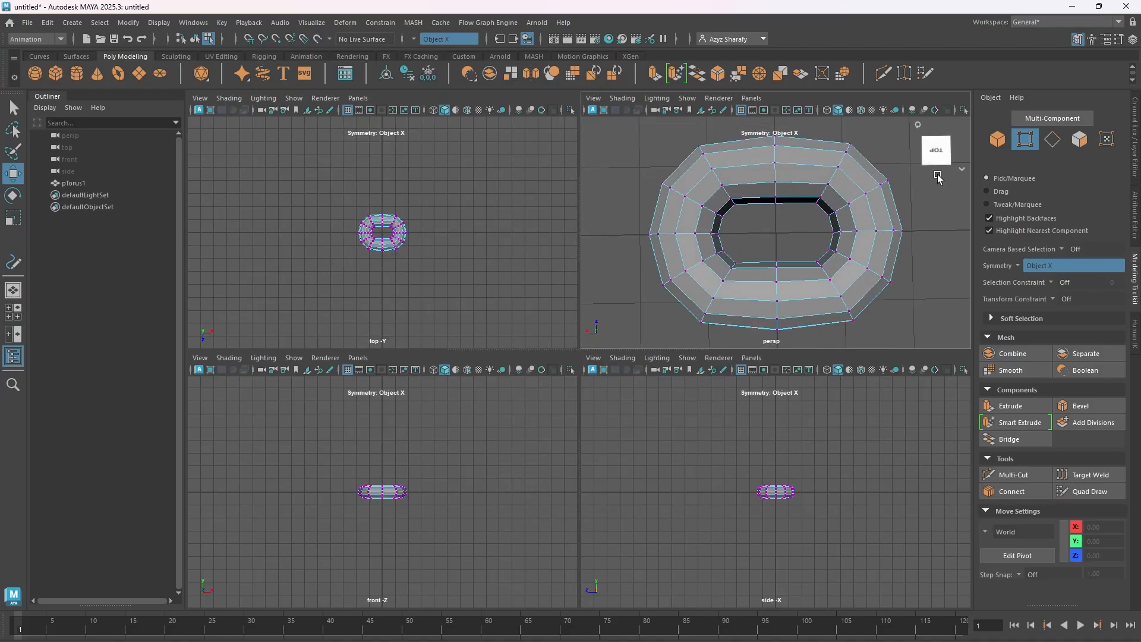
pyautogui.moveTo(939, 149)
pyautogui.mouseDown()
pyautogui.moveTo(930, 173)
pyautogui.moveTo(933, 130)
pyautogui.moveTo(916, 151)
pyautogui.mouseUp()
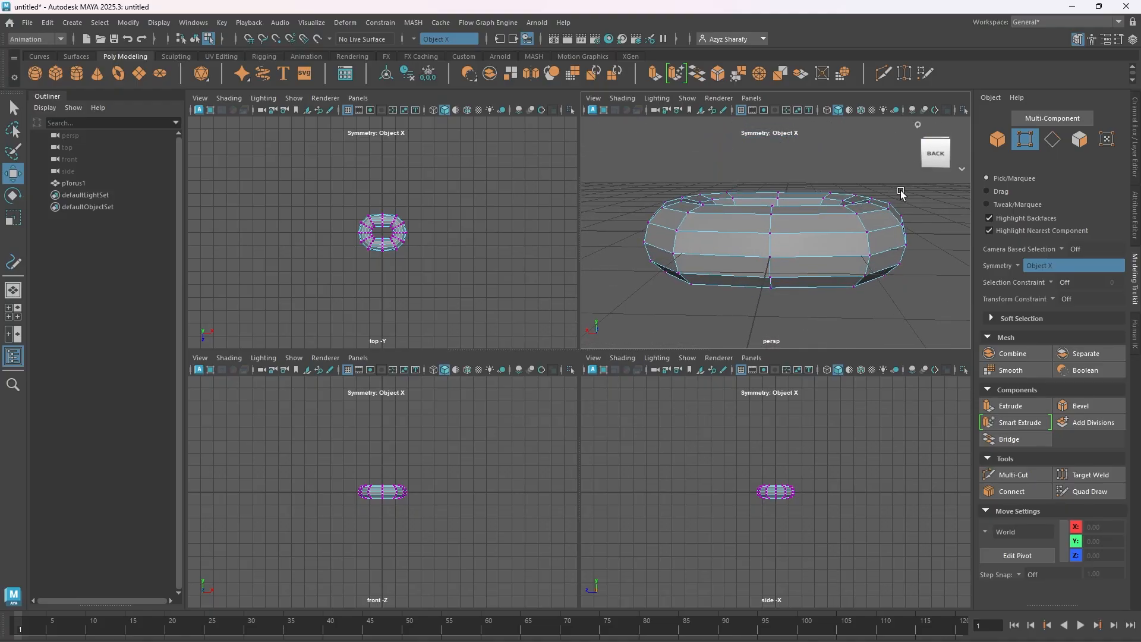
pyautogui.scroll(-5, 901, 193)
pyautogui.scroll(6, 902, 193)
pyautogui.scroll(-1, 902, 193)
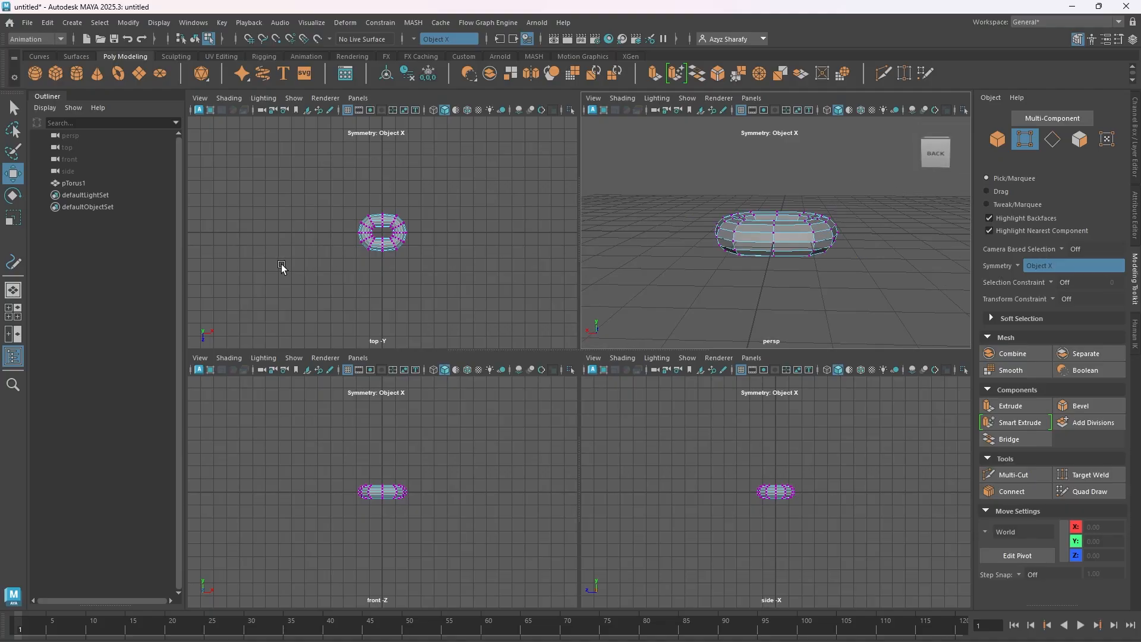
pyautogui.click(997, 142)
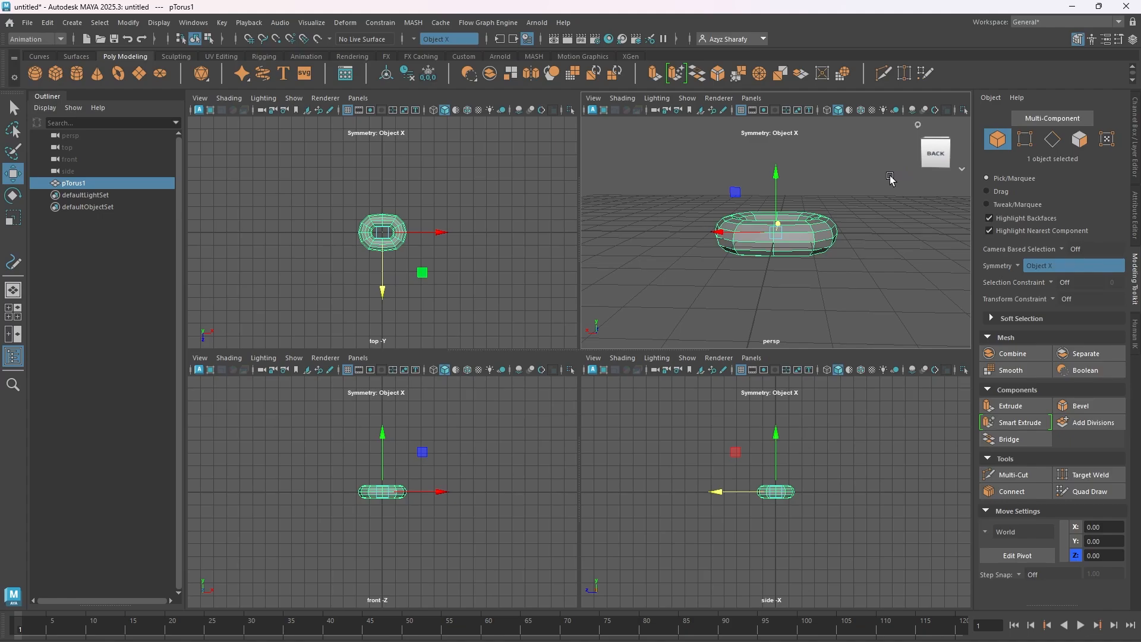
pyautogui.press('space')
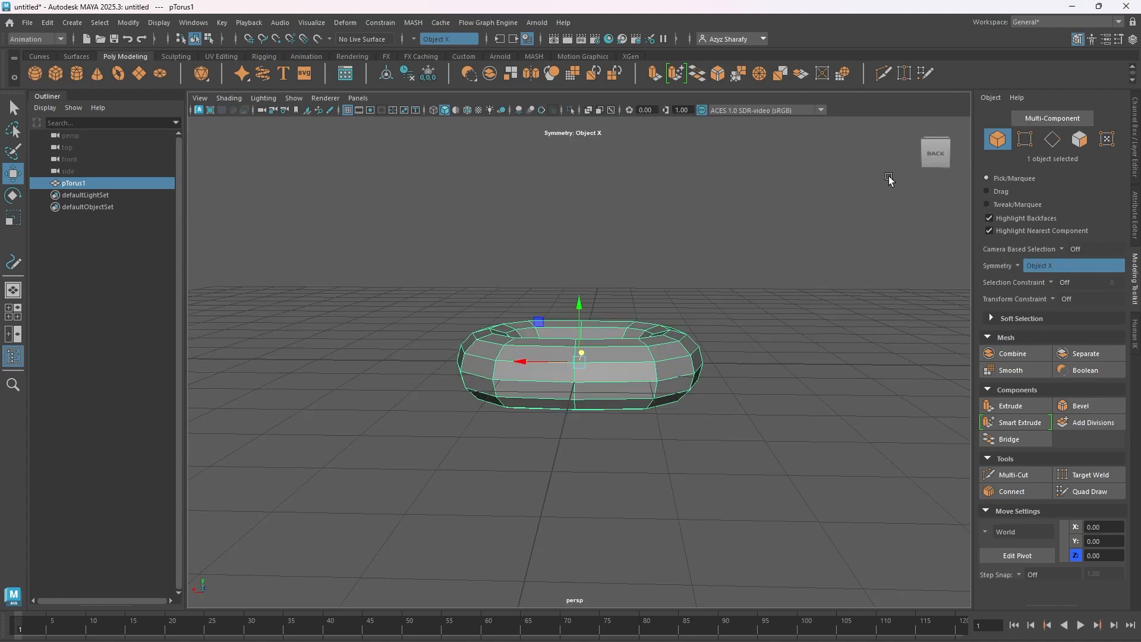
# Duplicate the link and offset the copy to about -1.57 along X so the two overlap
pyautogui.moveTo(938, 162); pyautogui.dragTo(920, 232)
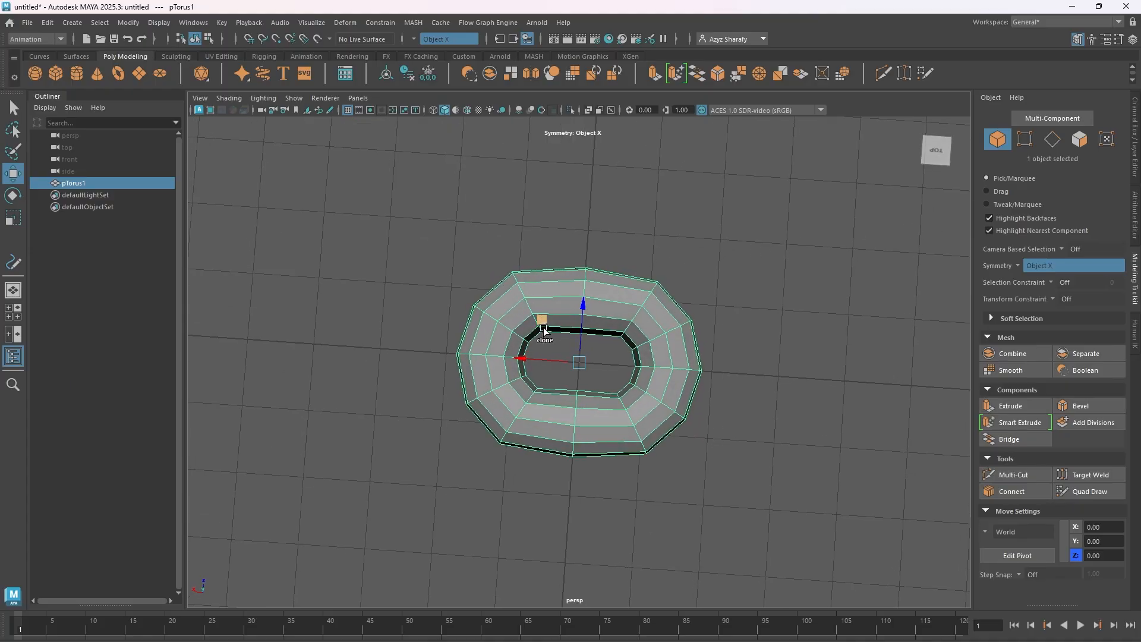
pyautogui.keyDown('shift'); pyautogui.moveTo(525, 358); pyautogui.dragTo(628, 374); pyautogui.keyUp('shift')
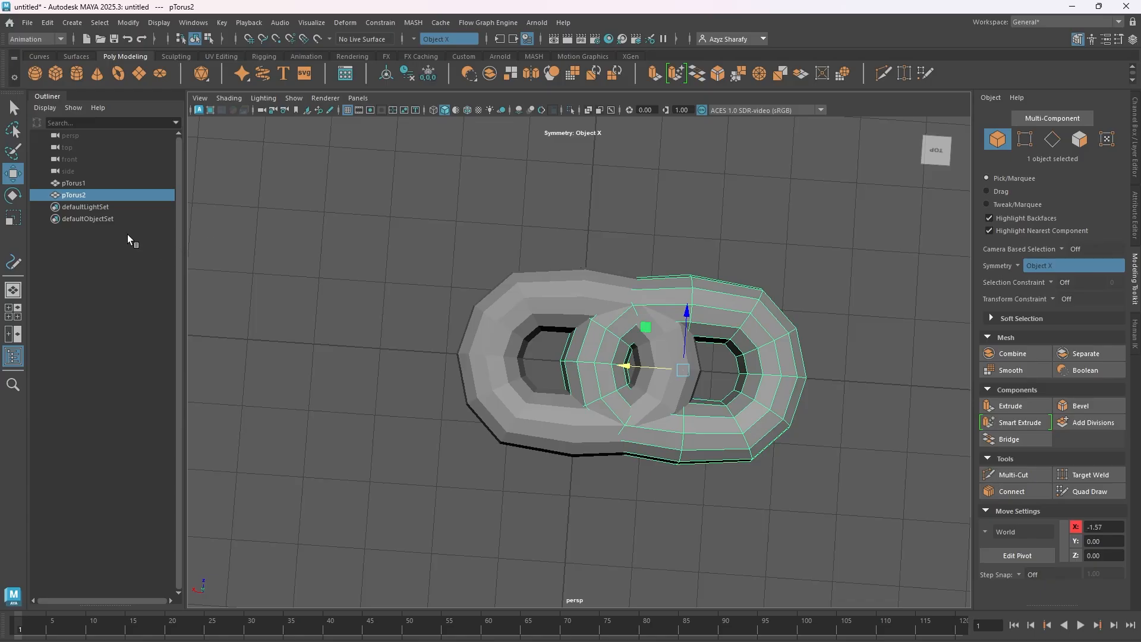
# Rotate the duplicated link about X until it stands perpendicular to and interlocks with the first link, and deselect it
pyautogui.click(13, 313)
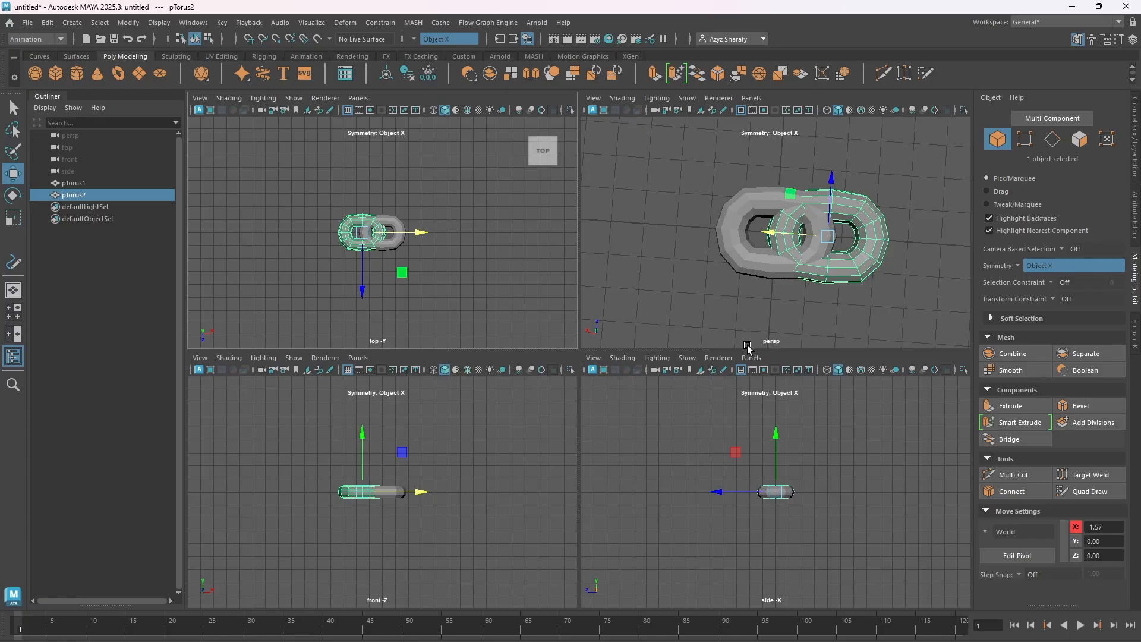
pyautogui.click(13, 197)
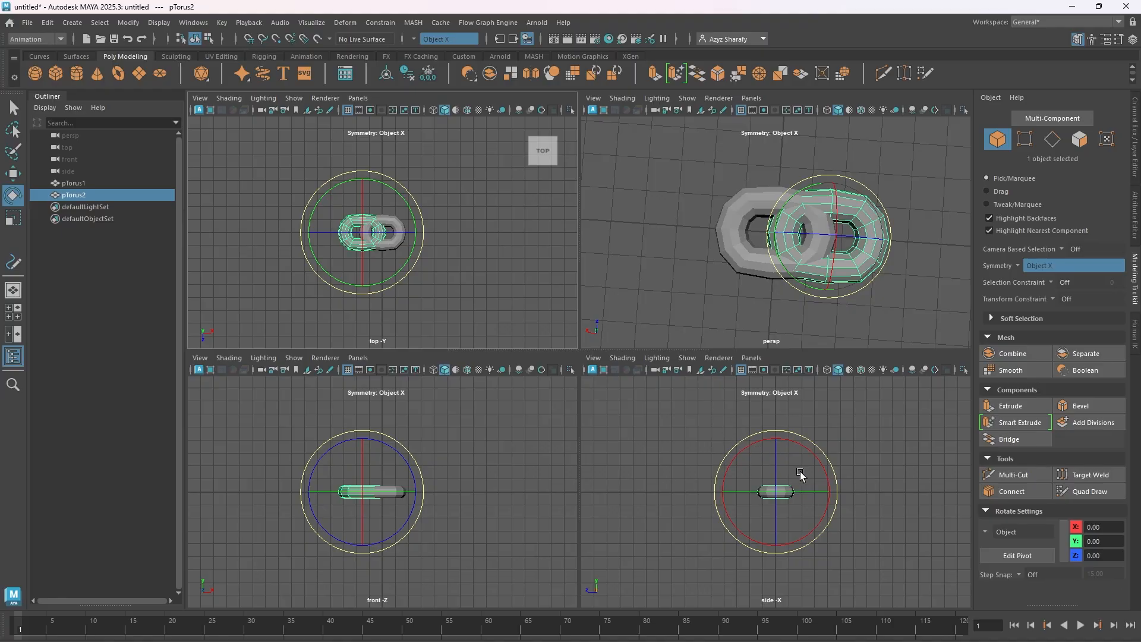
pyautogui.moveTo(800, 472); pyautogui.dragTo(365, 252)
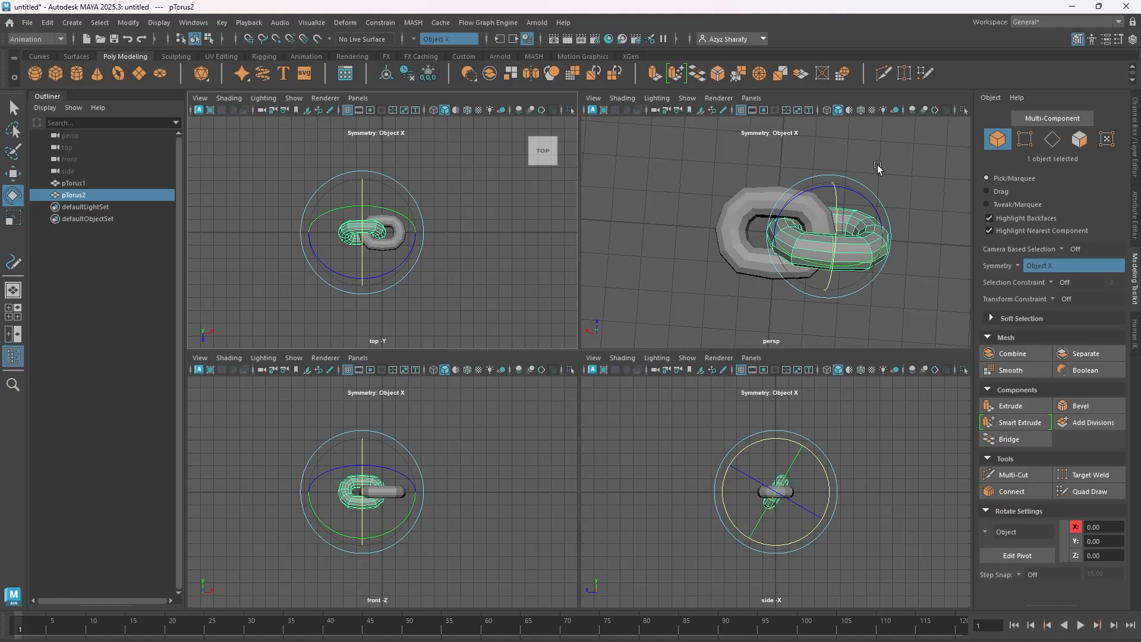
pyautogui.press('space')
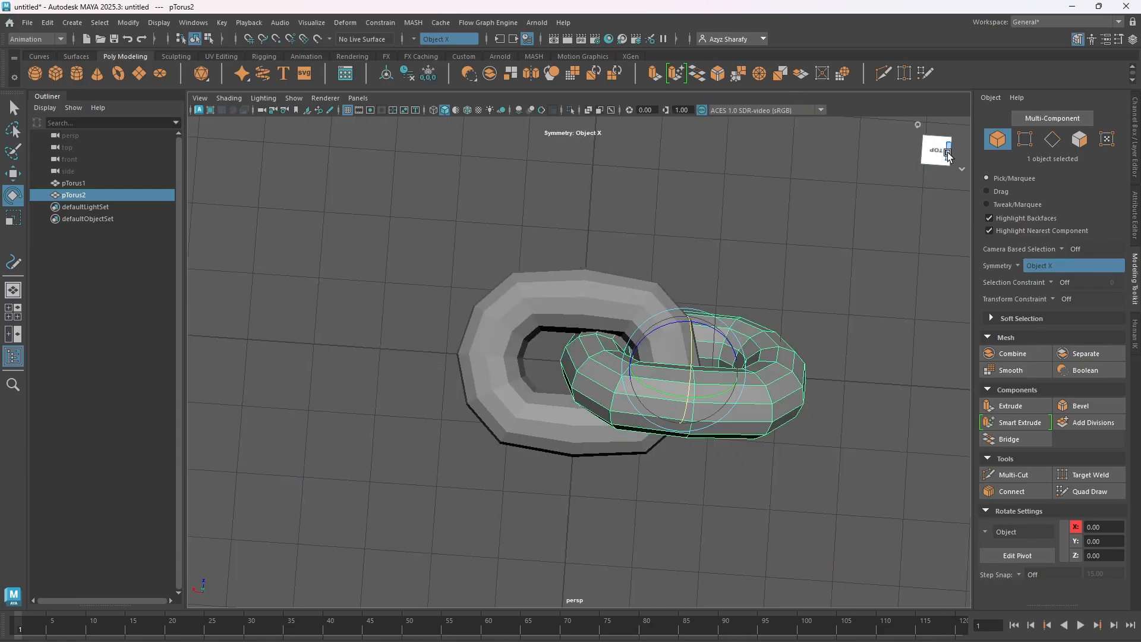
pyautogui.moveTo(945, 148); pyautogui.dragTo(904, 167)
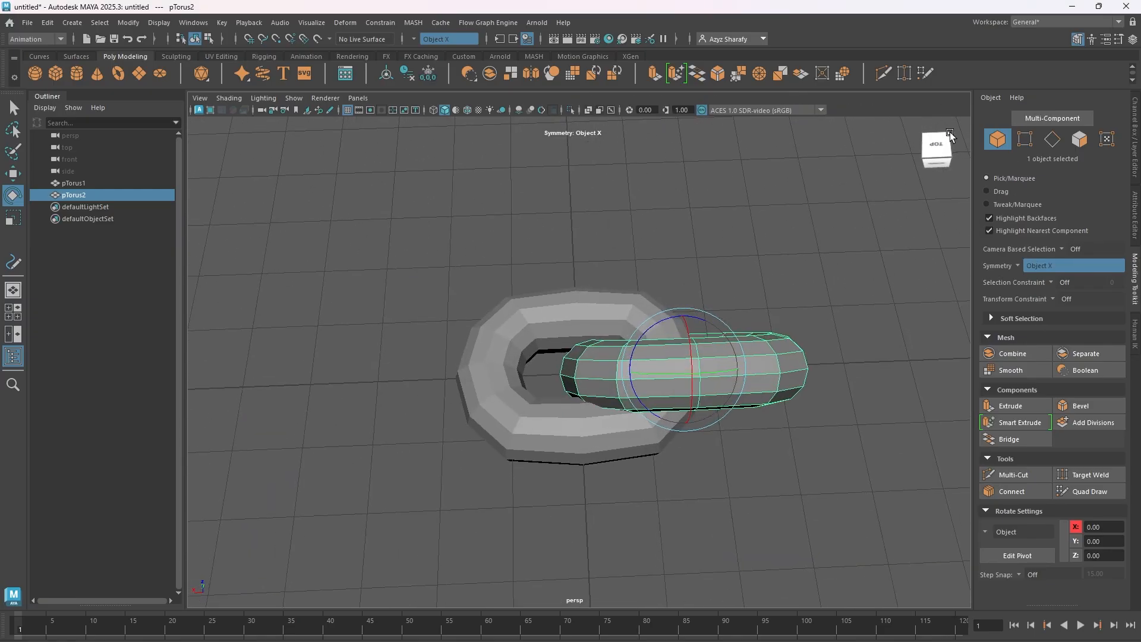
pyautogui.press('space')
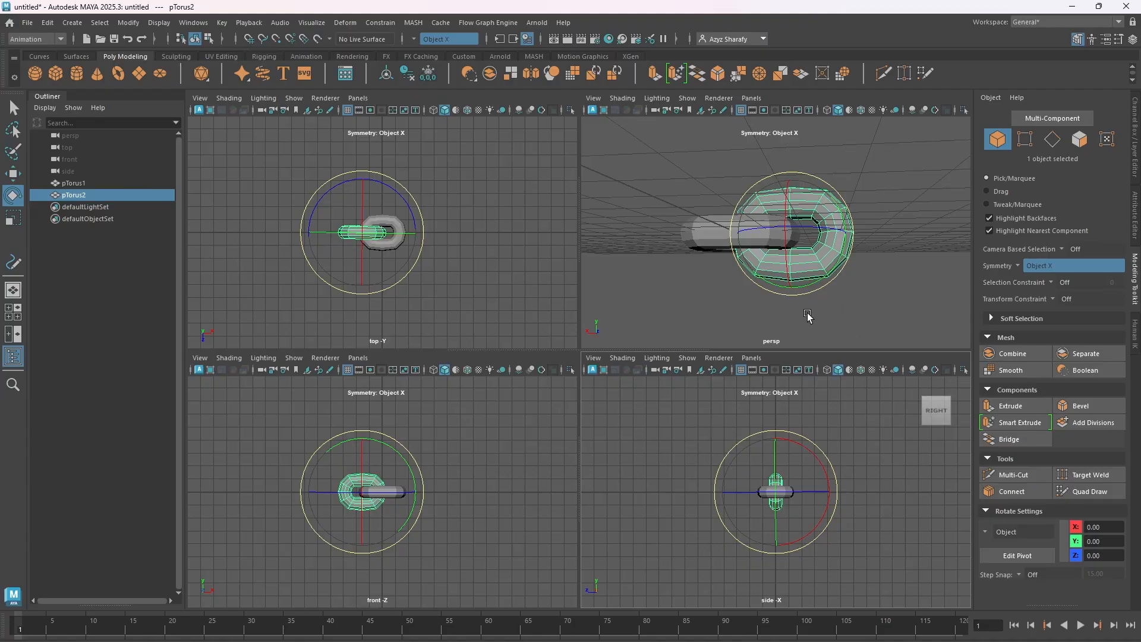
pyautogui.click(13, 108)
pyautogui.scroll(-5, 865, 195)
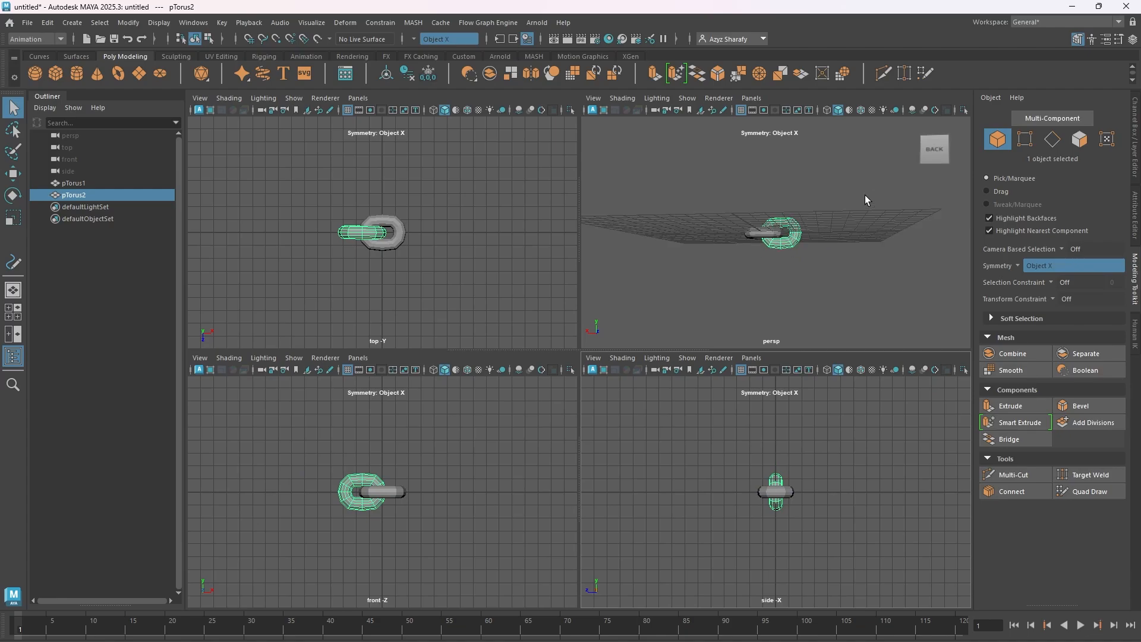
pyautogui.scroll(5, 864, 195)
pyautogui.keyDown('alt'); pyautogui.moveTo(878, 188); pyautogui.dragTo(872, 145); pyautogui.keyUp('alt')
pyautogui.click(515, 230)
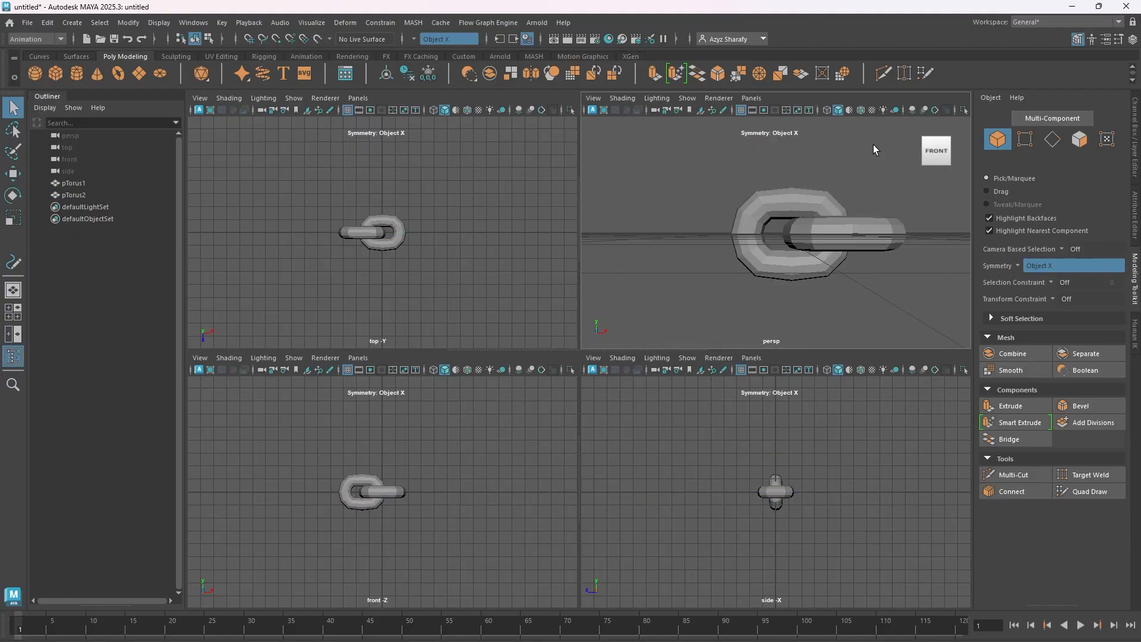
# Select both interlocked links in a single perspective view and switch to the Modeling menu set
pyautogui.press('space')
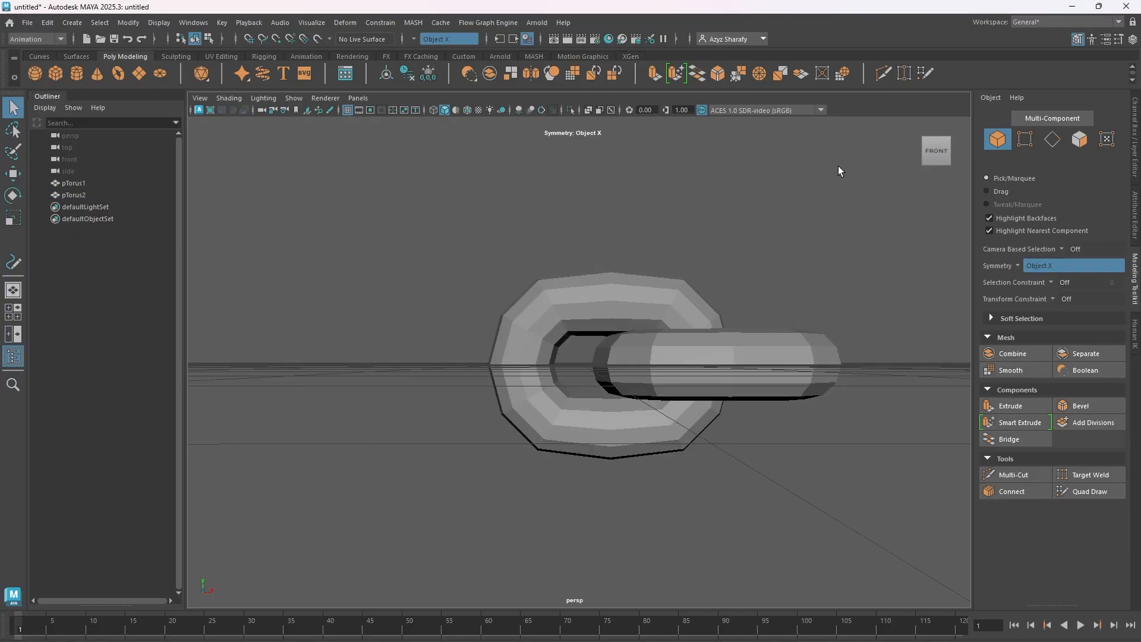
pyautogui.moveTo(937, 156); pyautogui.dragTo(937, 184)
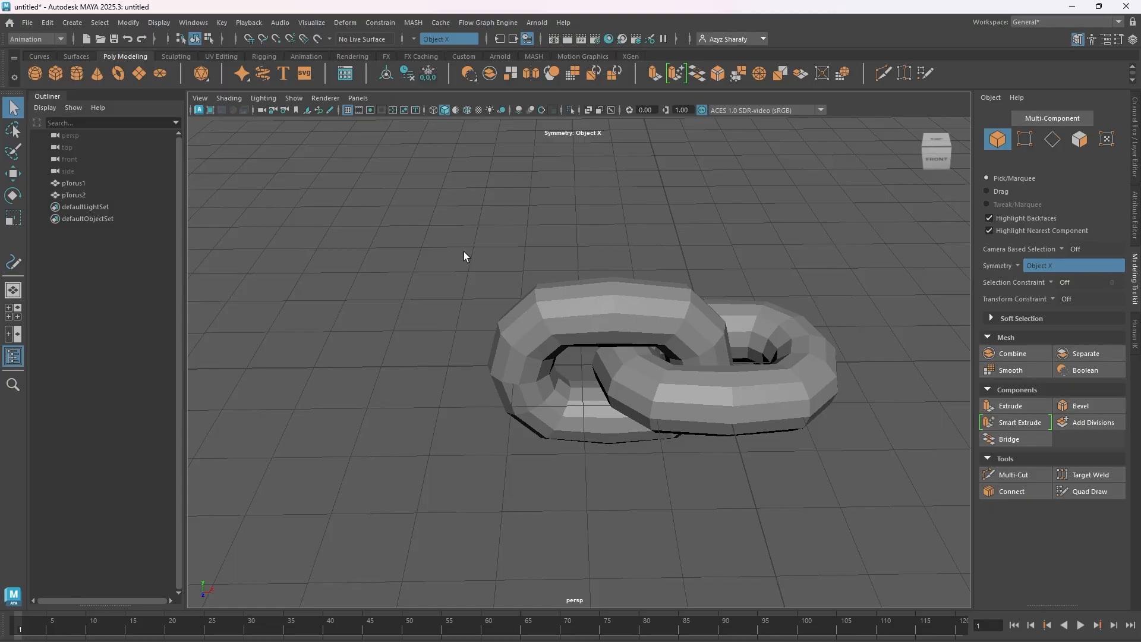
pyautogui.moveTo(450, 252); pyautogui.dragTo(807, 480)
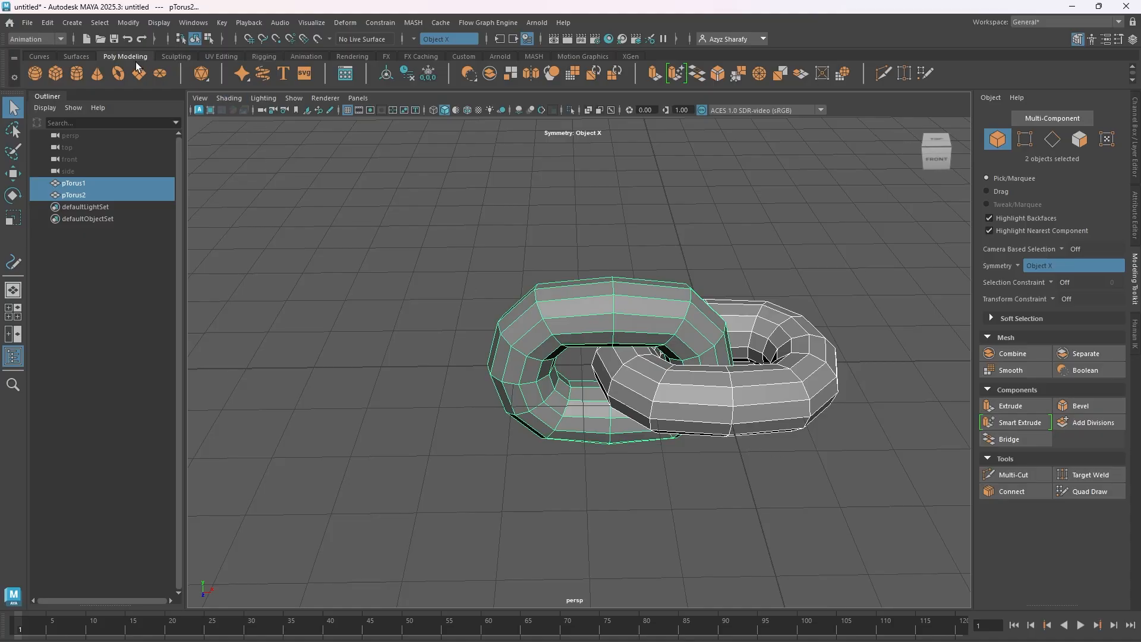
pyautogui.click(62, 39)
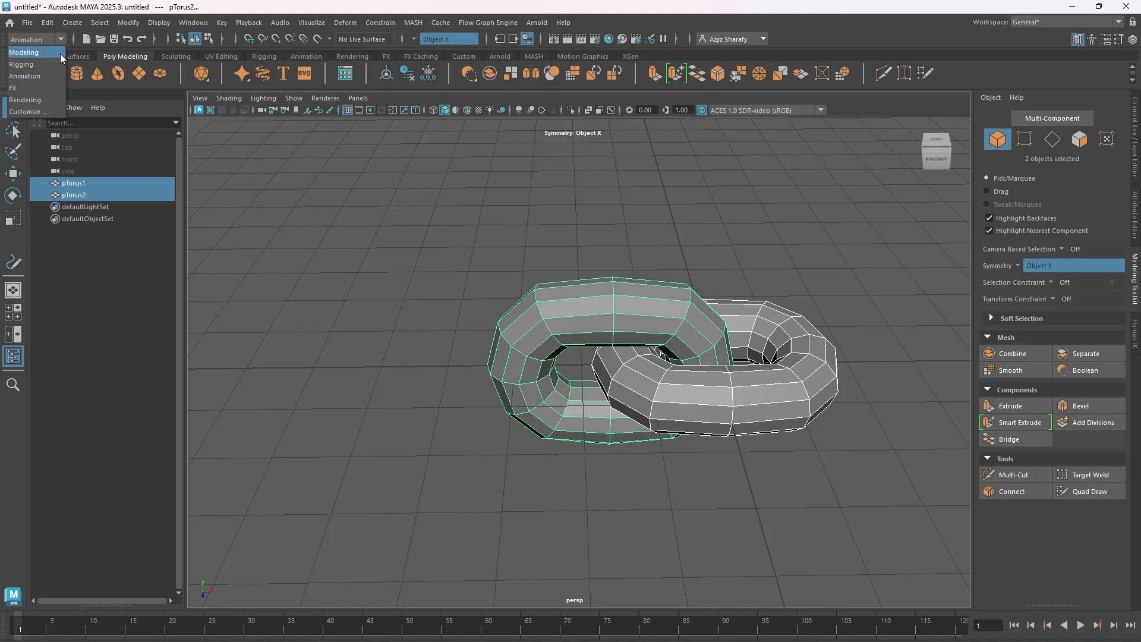
pyautogui.click(59, 54)
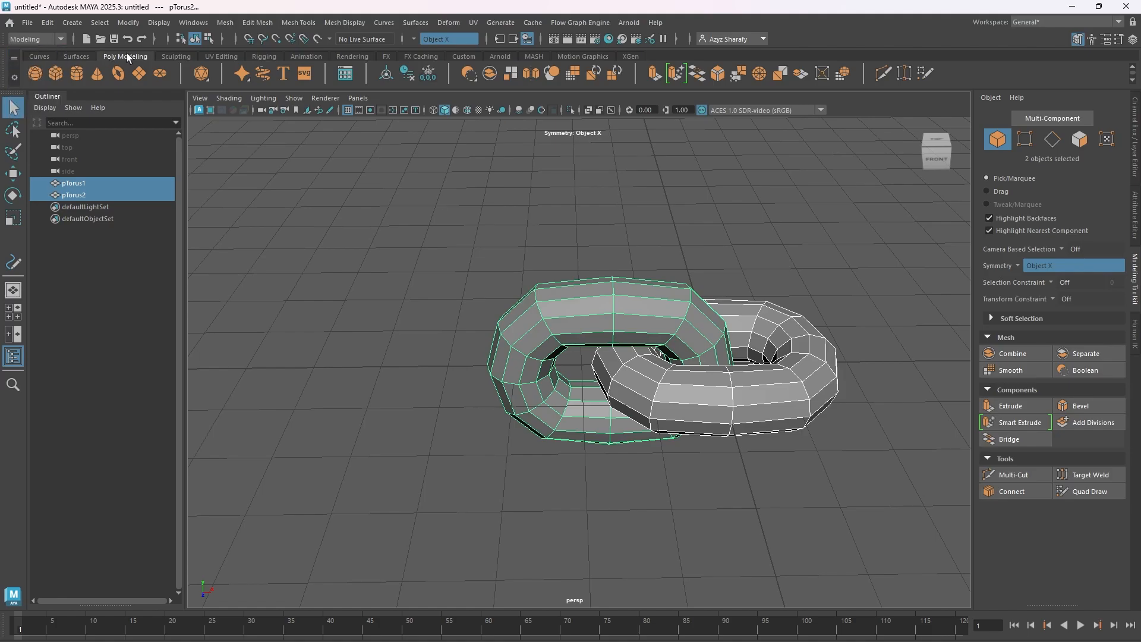
# Open the Duplicate Special options for the two links and reset the settings to their defaults
pyautogui.click(46, 23)
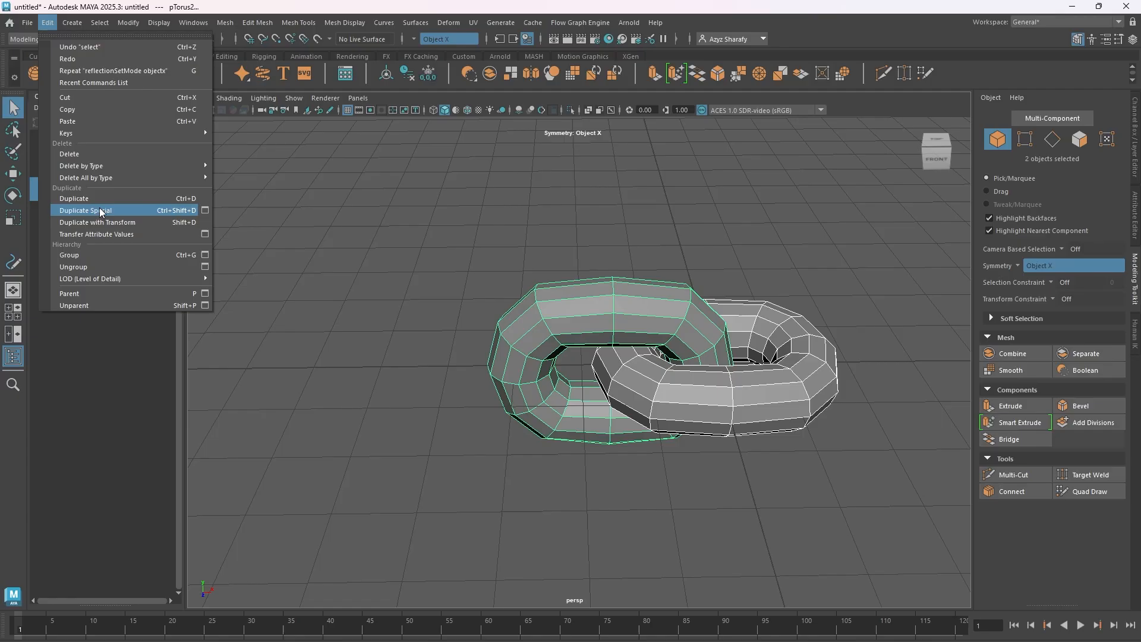
pyautogui.click(205, 211)
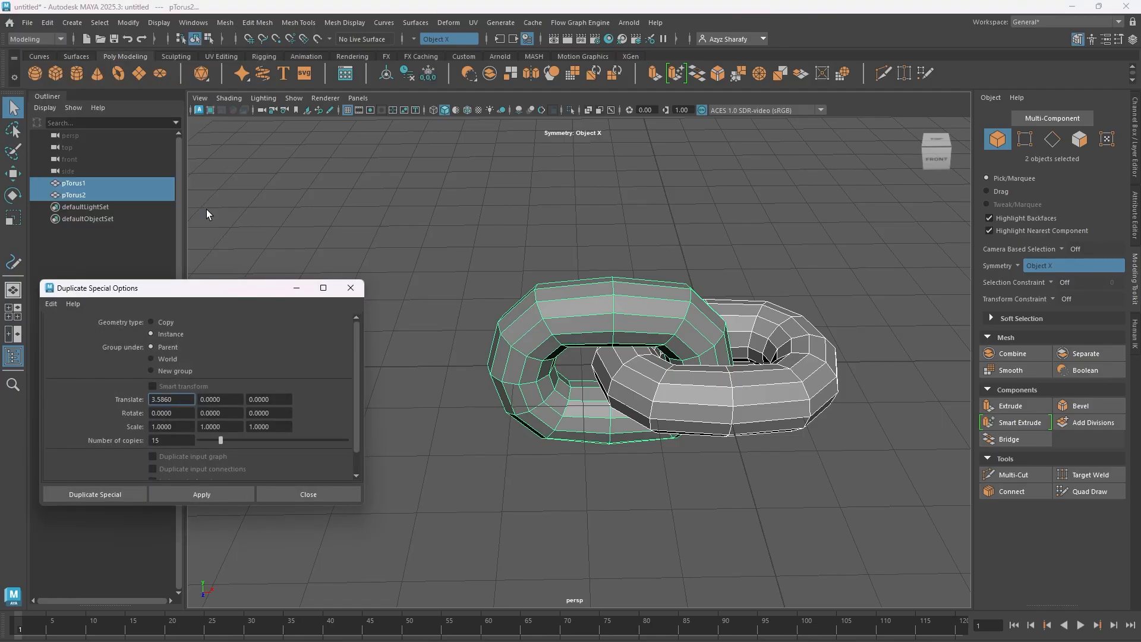
pyautogui.moveTo(225, 291); pyautogui.dragTo(301, 184)
pyautogui.click(127, 197)
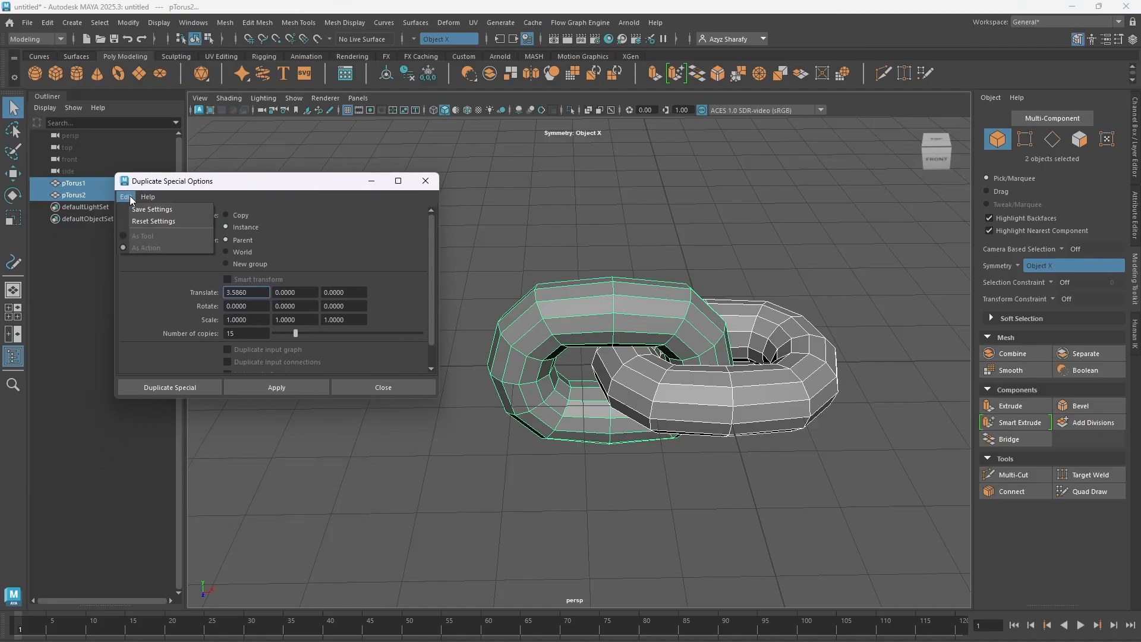
pyautogui.click(153, 222)
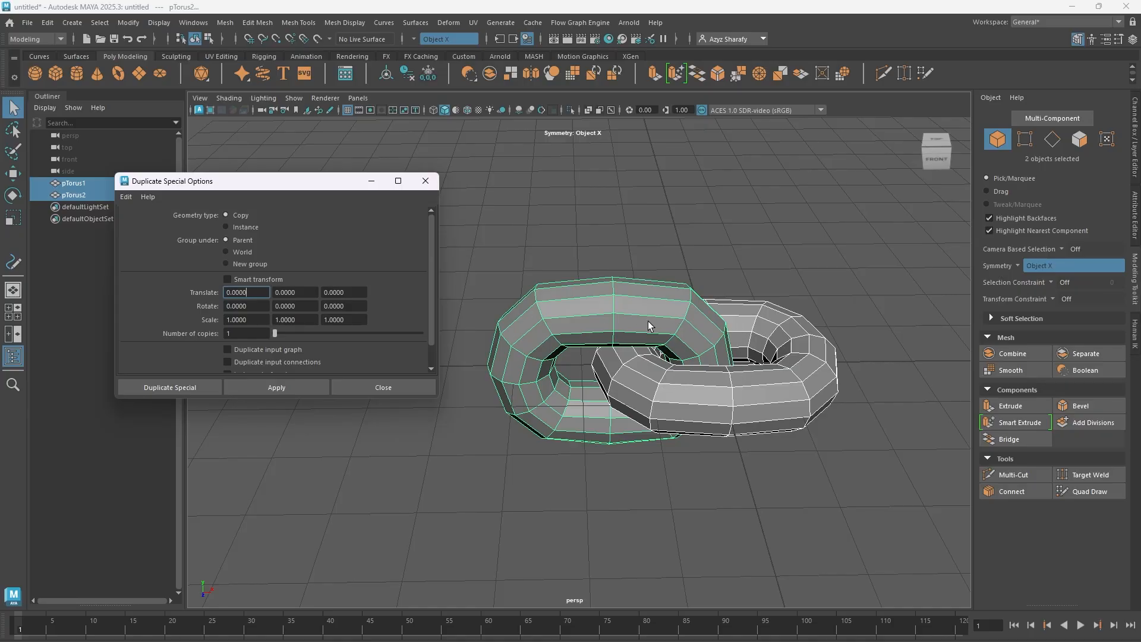
# Duplicate the link pair as 15 instances with an X translation of 3.856 and close the options
pyautogui.click(226, 227)
pyautogui.moveTo(256, 292); pyautogui.dragTo(229, 292)
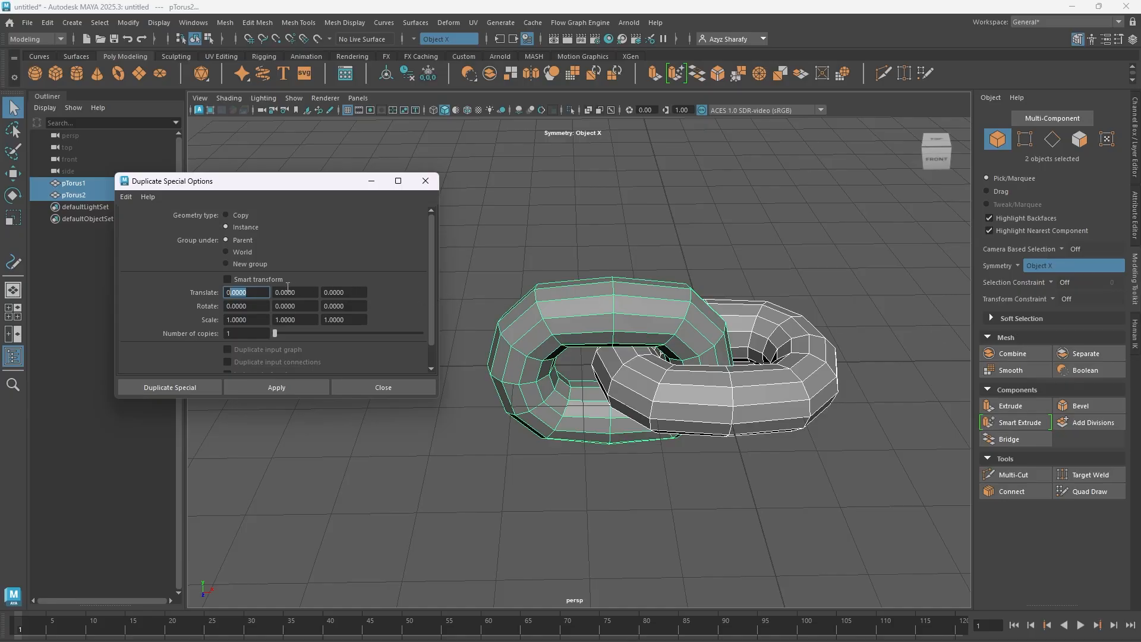
pyautogui.click(257, 291)
pyautogui.doubleClick(257, 291)
pyautogui.write('3.856')
pyautogui.click(244, 333)
pyautogui.moveTo(244, 333); pyautogui.dragTo(200, 329)
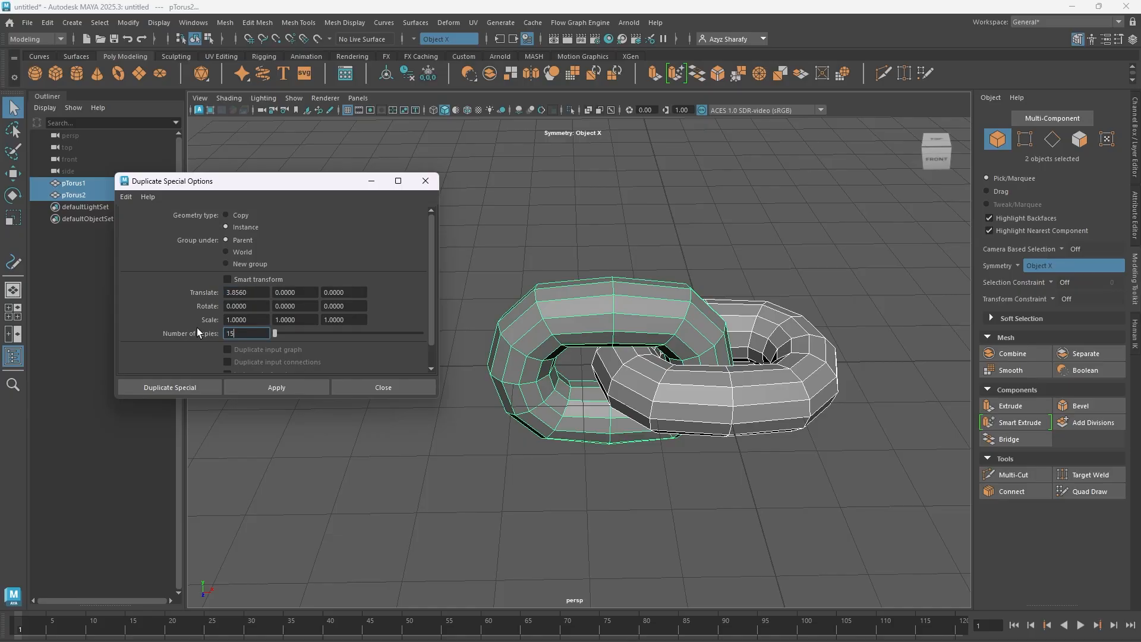
pyautogui.click(279, 387)
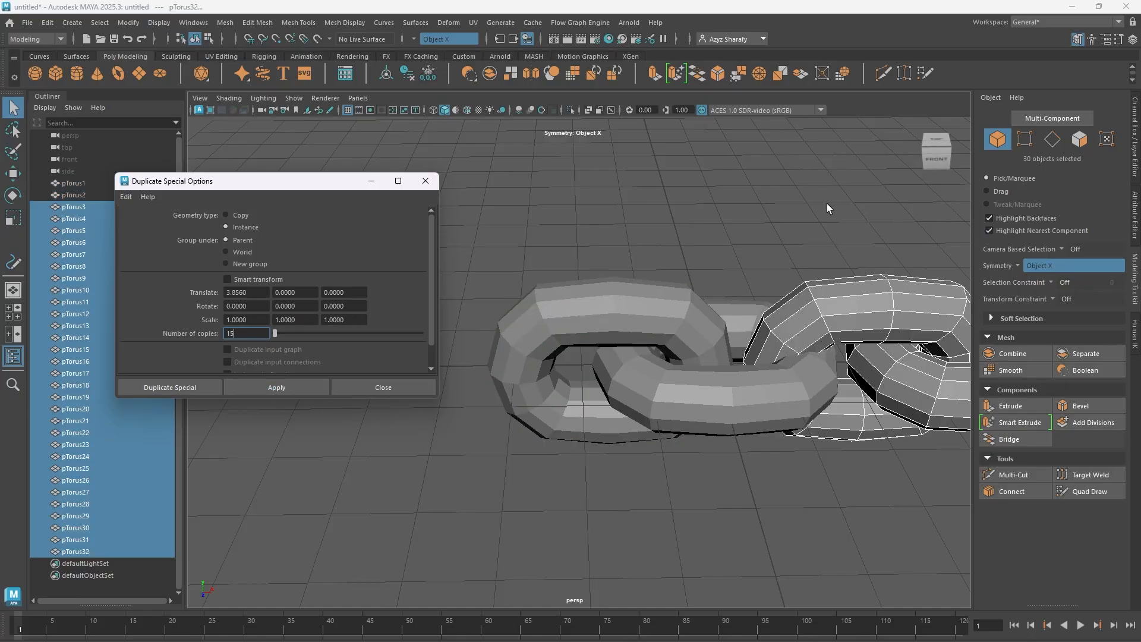
pyautogui.click(426, 182)
# Select every link of the chain and combine them into a single mesh
pyautogui.press('a')
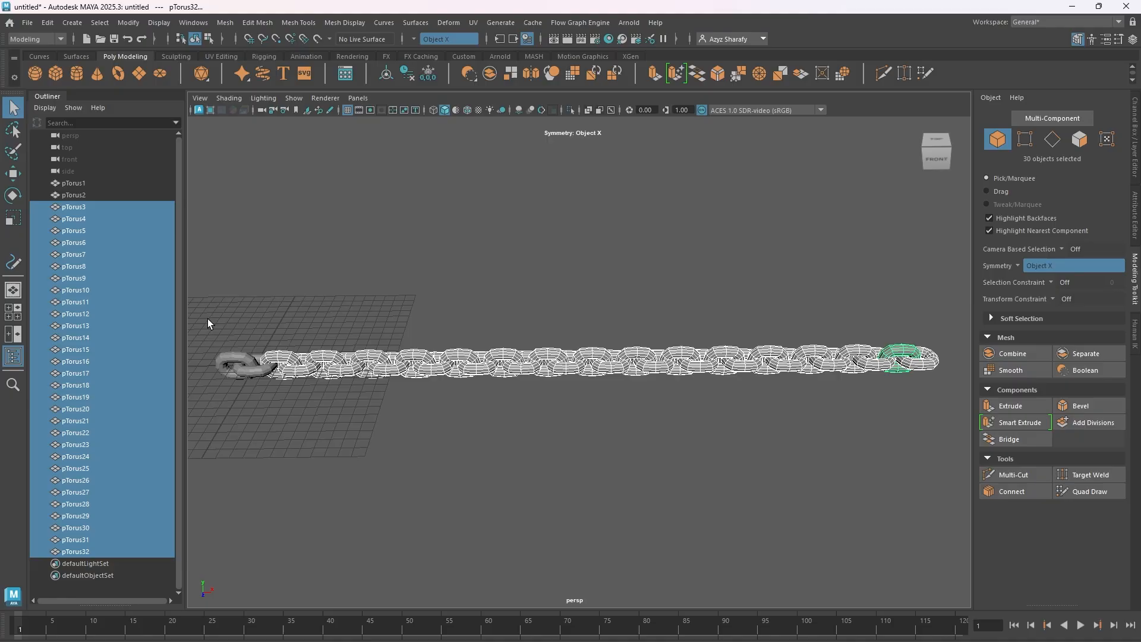
pyautogui.moveTo(208, 319); pyautogui.dragTo(946, 441)
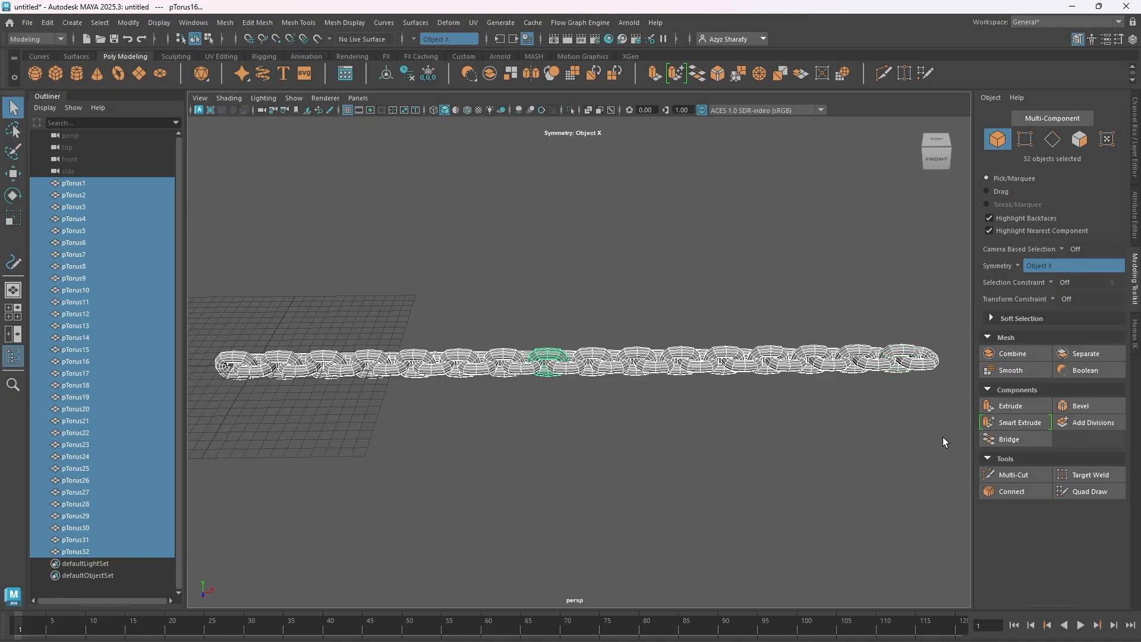
pyautogui.click(1014, 355)
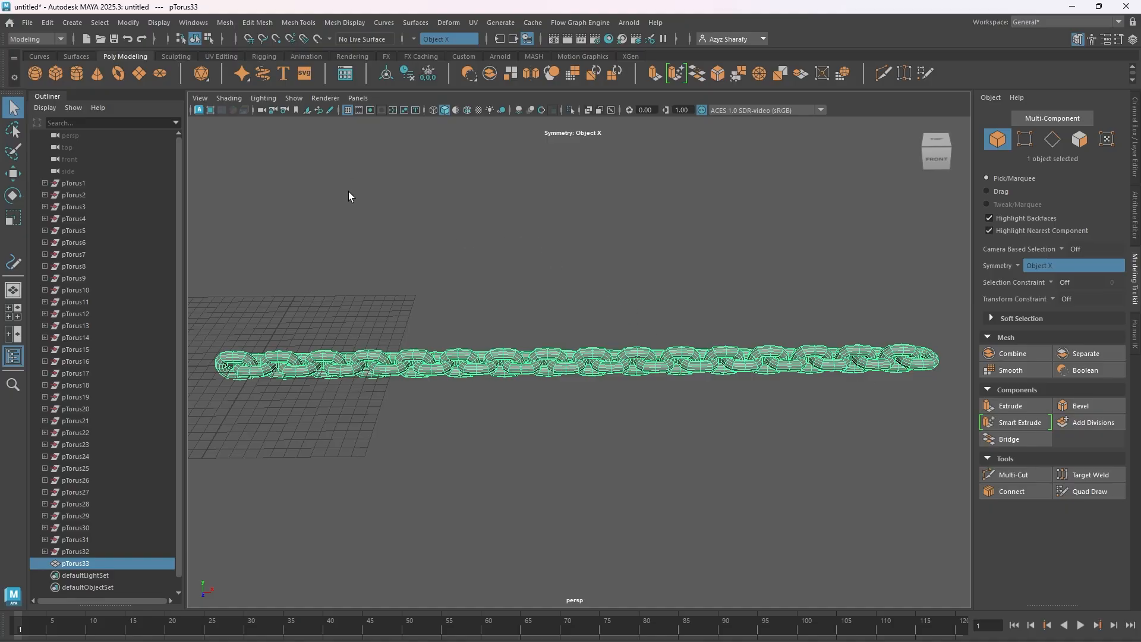
# Draw a freehand C-shaped curve behind the chain with the Pencil Curve tool
pyautogui.click(38, 56)
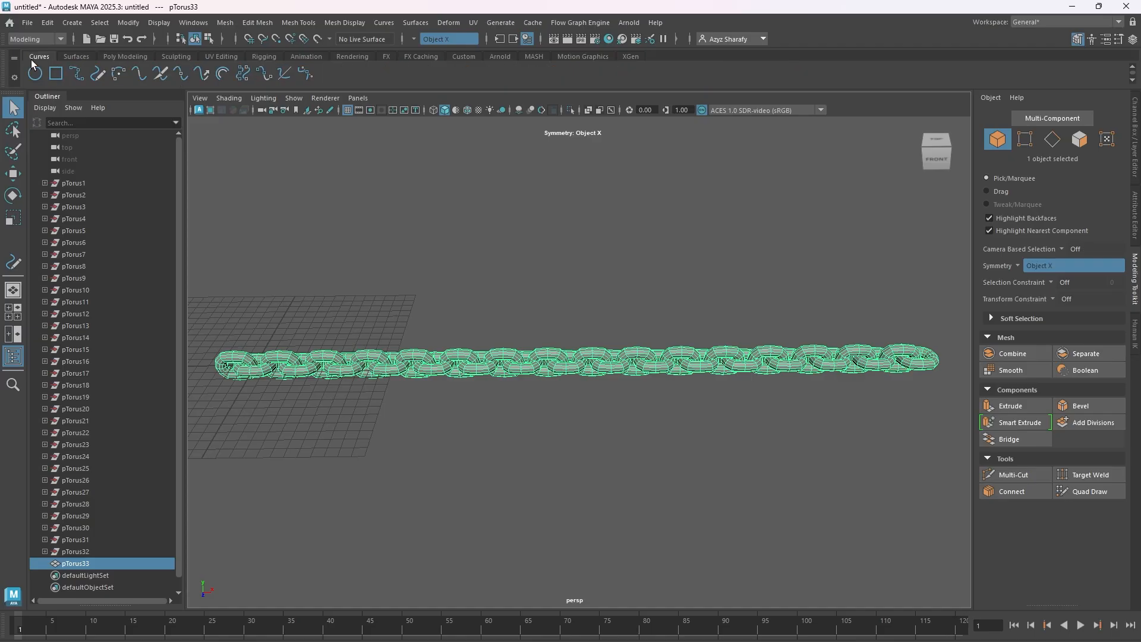
pyautogui.click(99, 75)
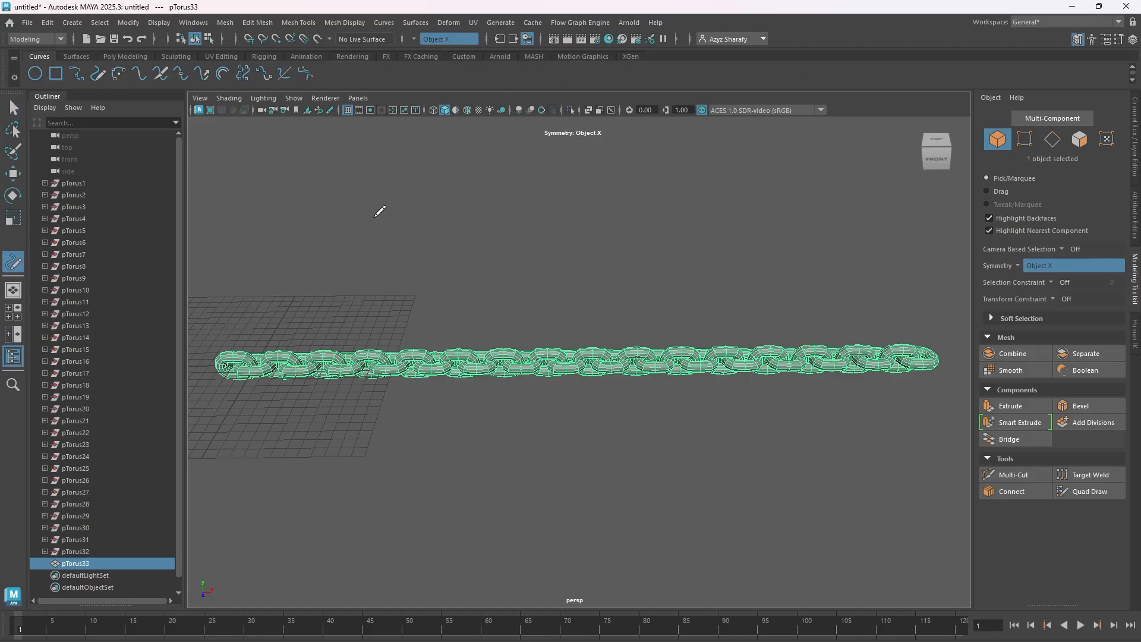
pyautogui.moveTo(374, 218)
pyautogui.mouseDown()
pyautogui.moveTo(533, 189)
pyautogui.moveTo(599, 241)
pyautogui.moveTo(563, 290)
pyautogui.moveTo(521, 311)
pyautogui.mouseUp()
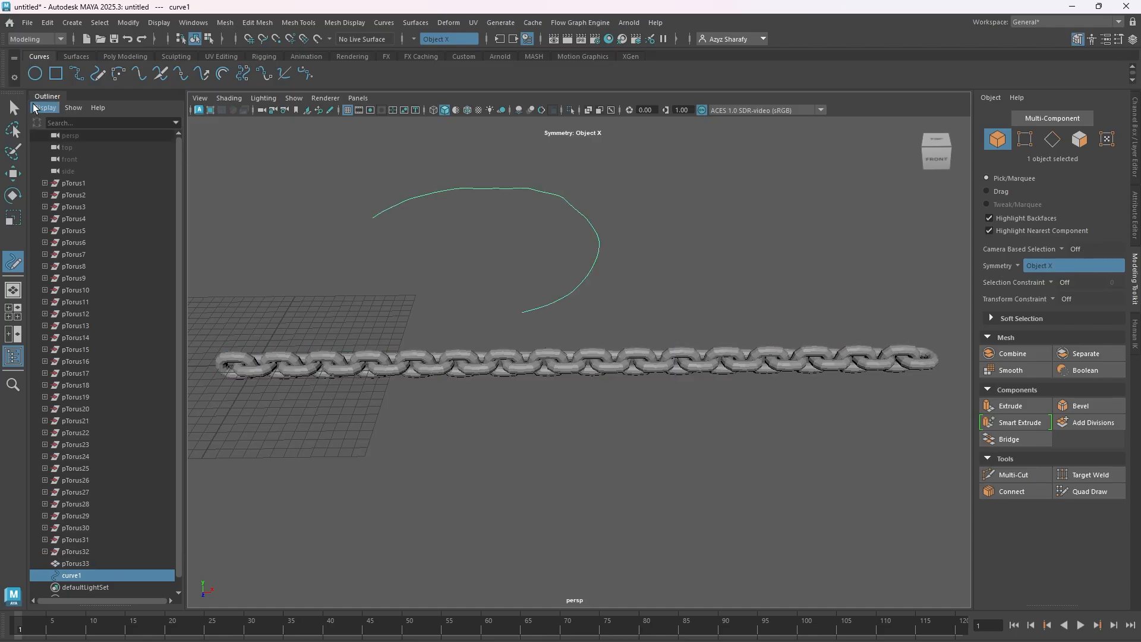
pyautogui.click(21, 109)
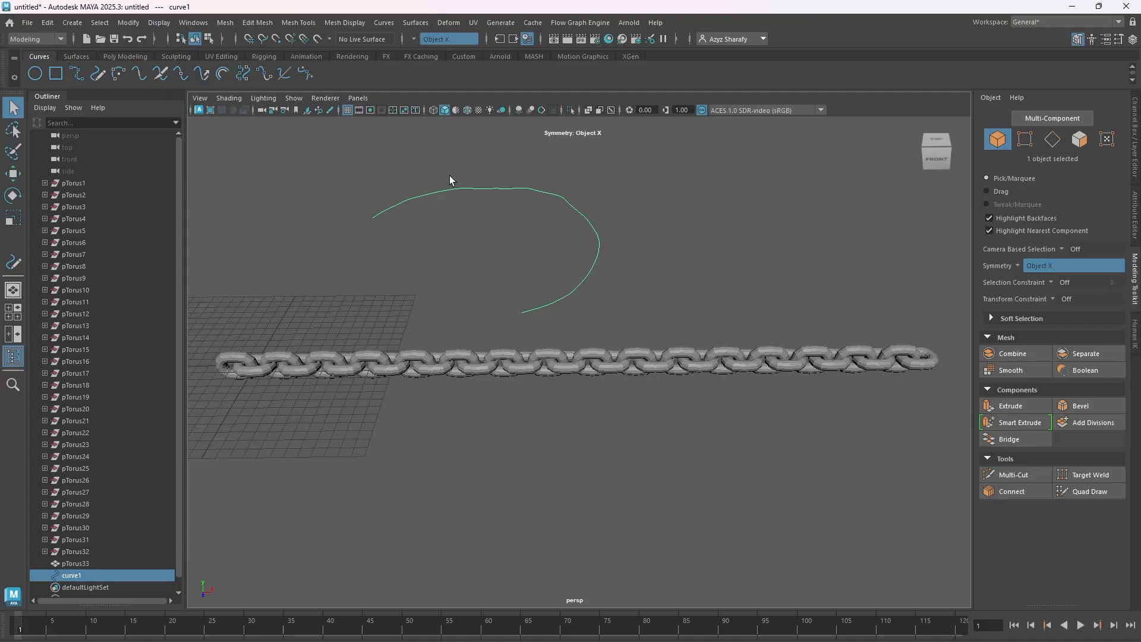
# Select the combined chain together with the curve and apply a Curve Warp deformer from the Animation menu set
pyautogui.moveTo(449, 176); pyautogui.dragTo(743, 444)
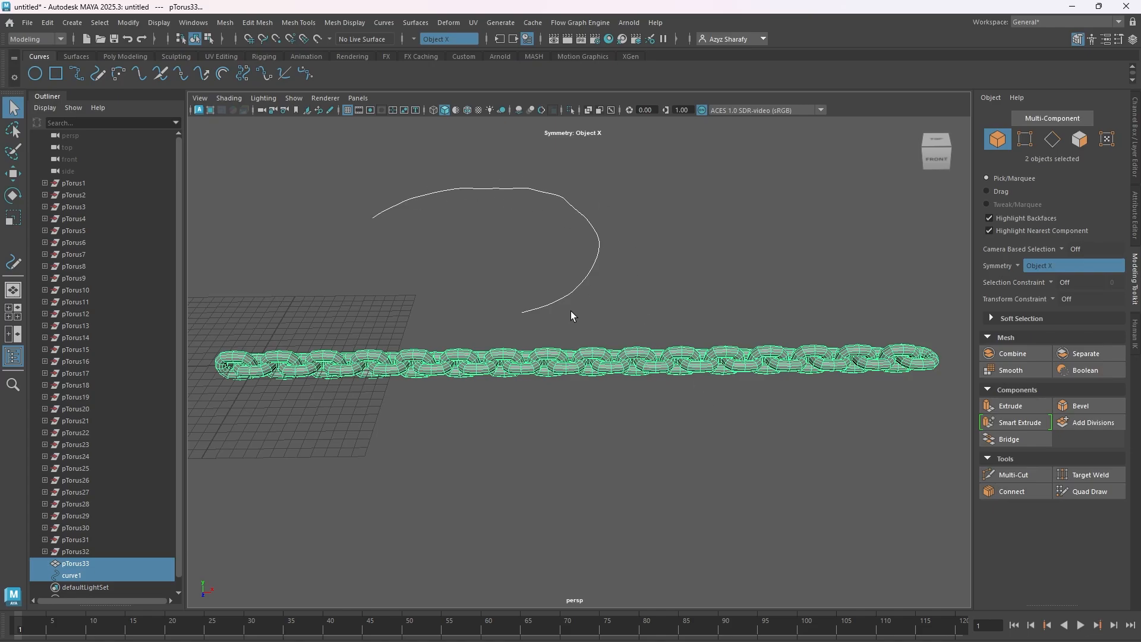
pyautogui.click(60, 38)
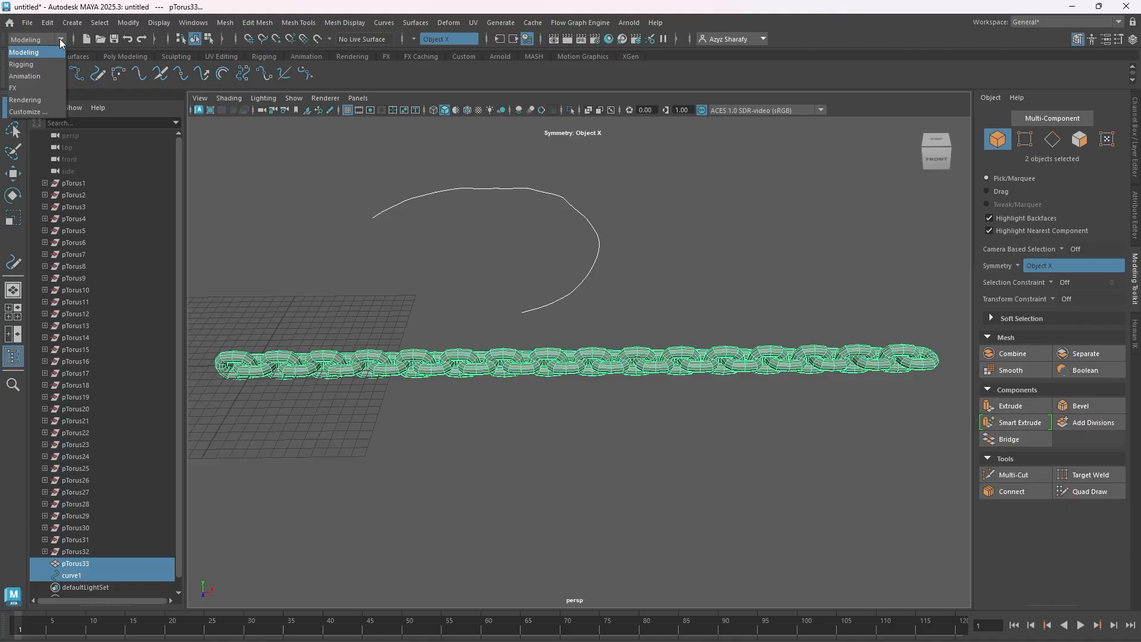
pyautogui.click(55, 74)
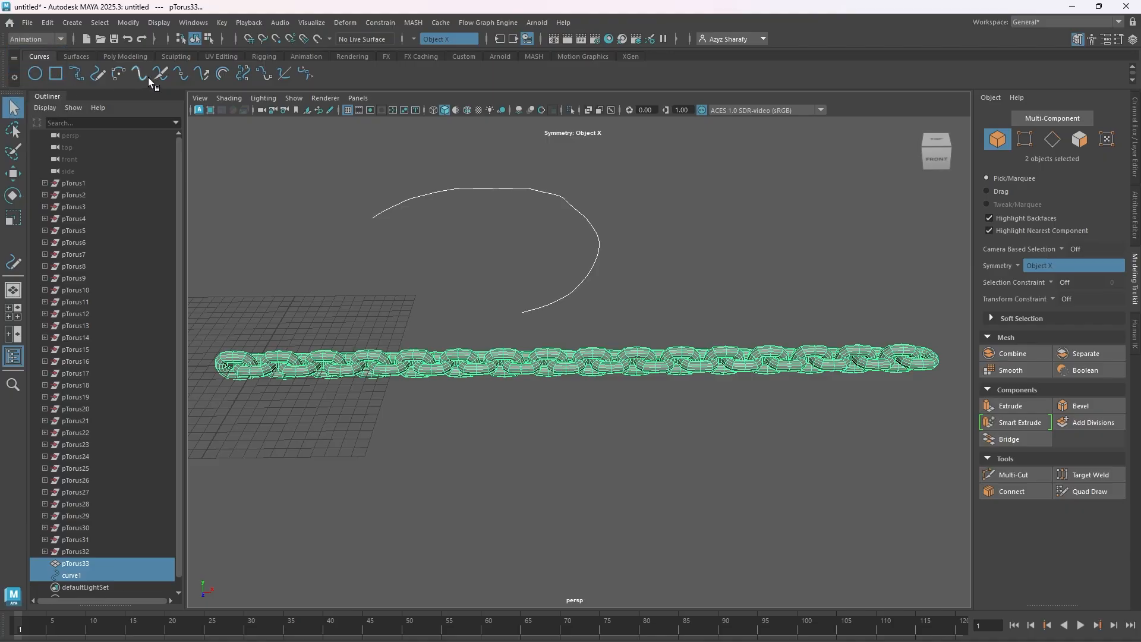
pyautogui.click(345, 22)
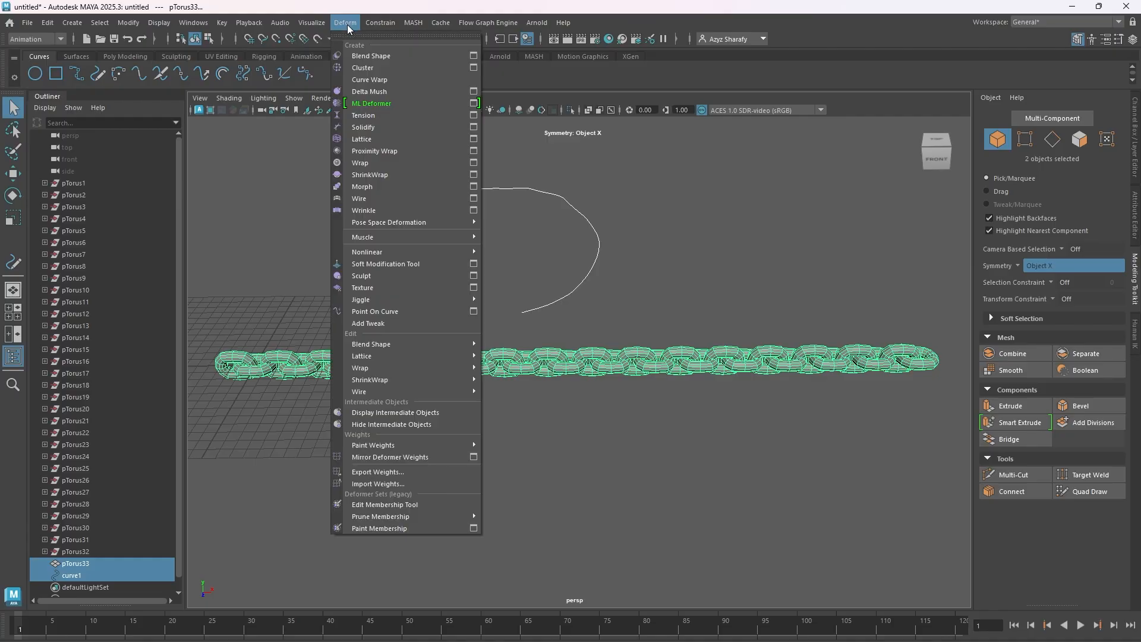
pyautogui.click(367, 83)
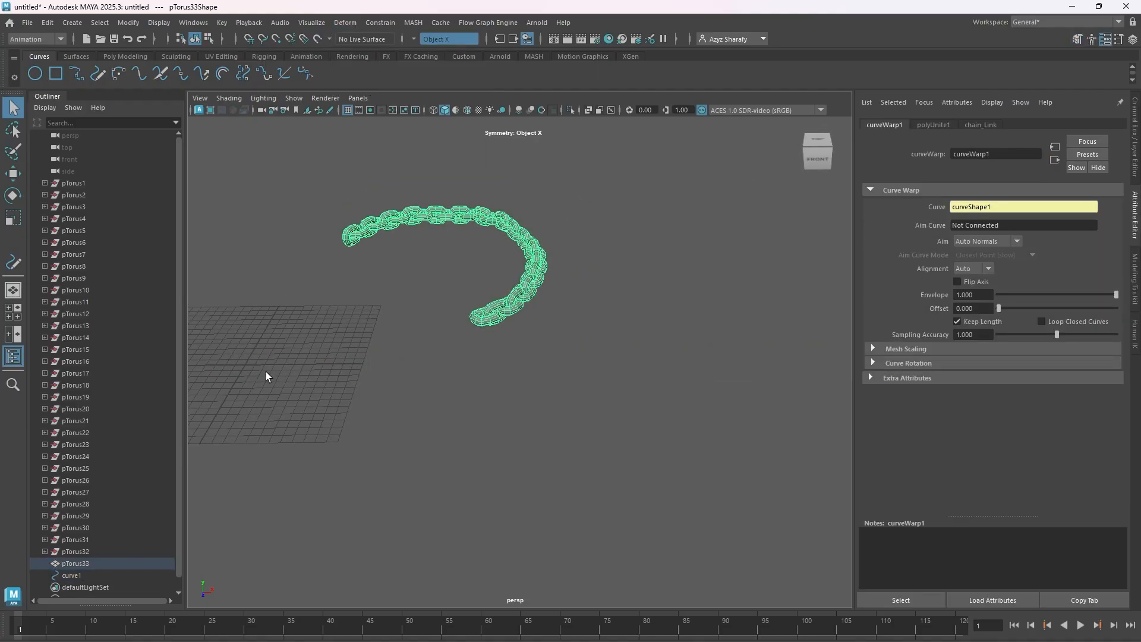
# Deselect the warped chain and examine how its links follow the curve from several angles
pyautogui.click(826, 142)
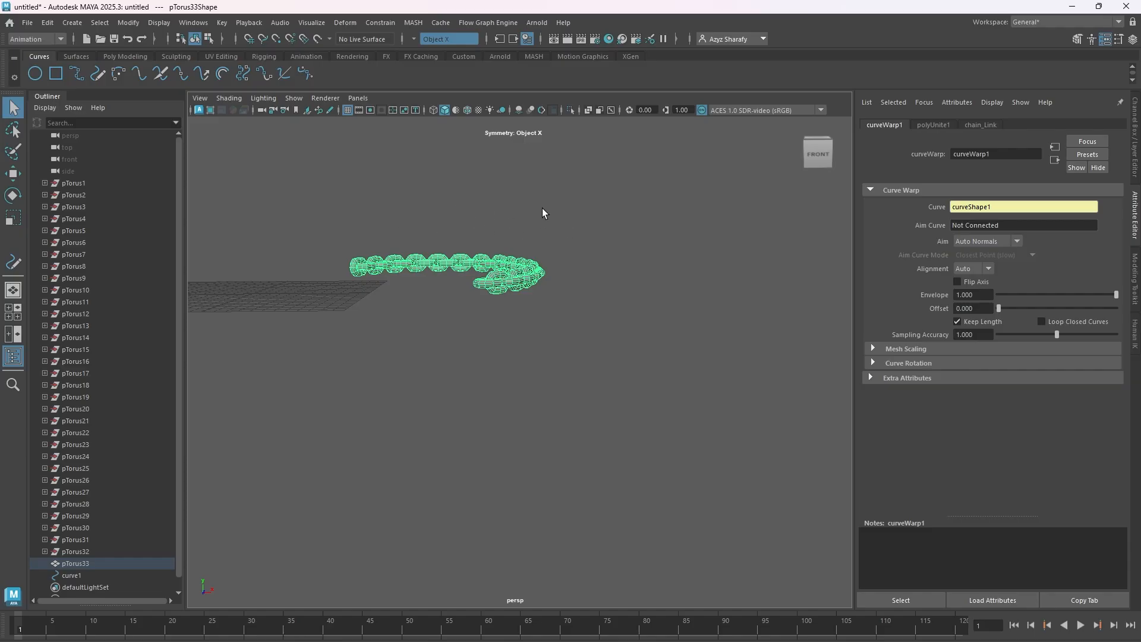
pyautogui.moveTo(815, 153); pyautogui.dragTo(814, 169)
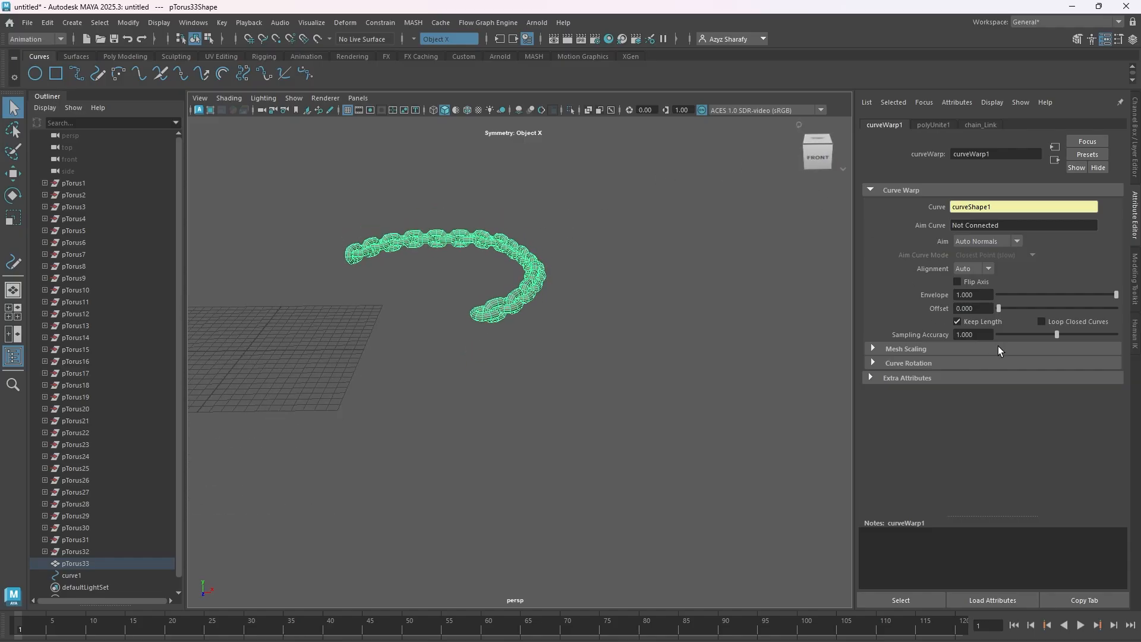
pyautogui.moveTo(1001, 308)
pyautogui.mouseDown()
pyautogui.moveTo(1018, 308)
pyautogui.moveTo(978, 307)
pyautogui.mouseUp()
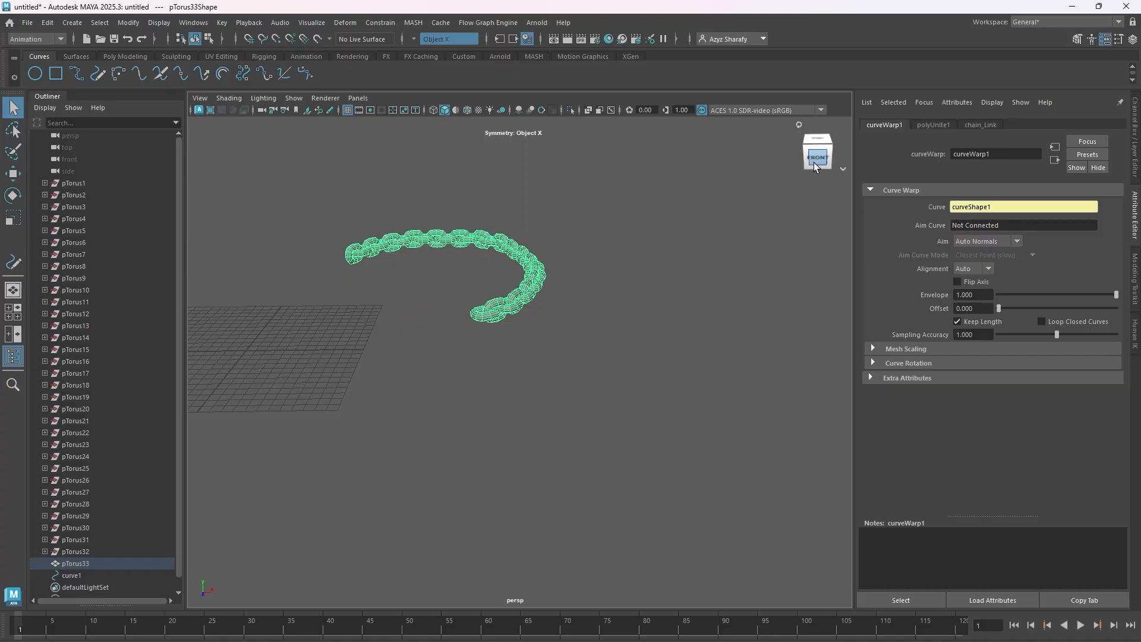
pyautogui.click(799, 124)
pyautogui.moveTo(869, 165); pyautogui.dragTo(857, 155)
pyautogui.click(712, 203)
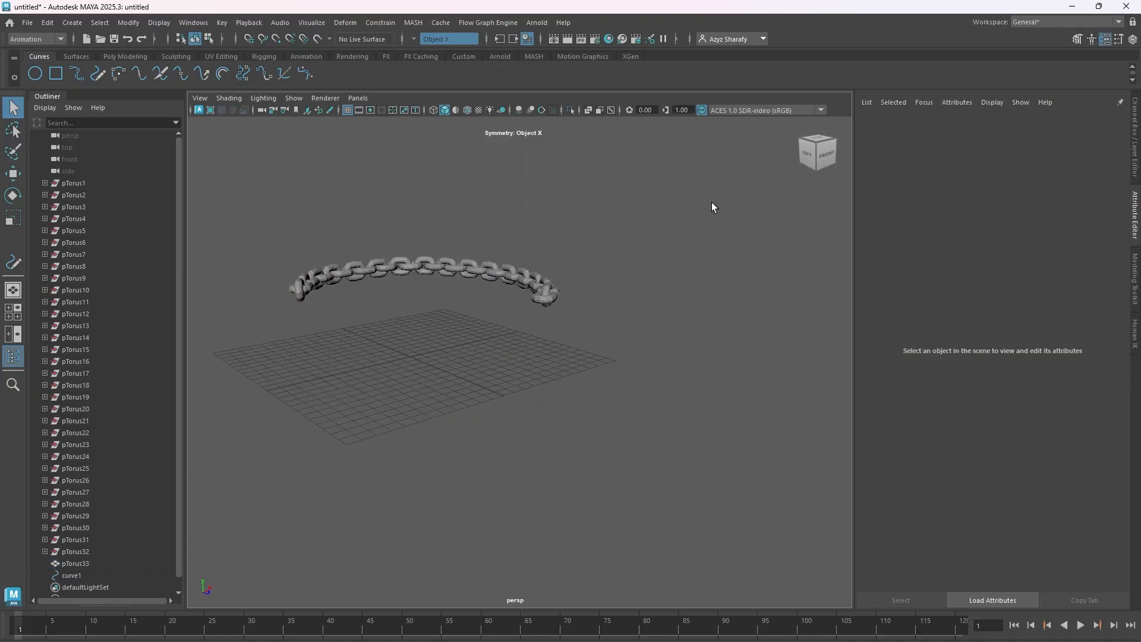
pyautogui.click(826, 158)
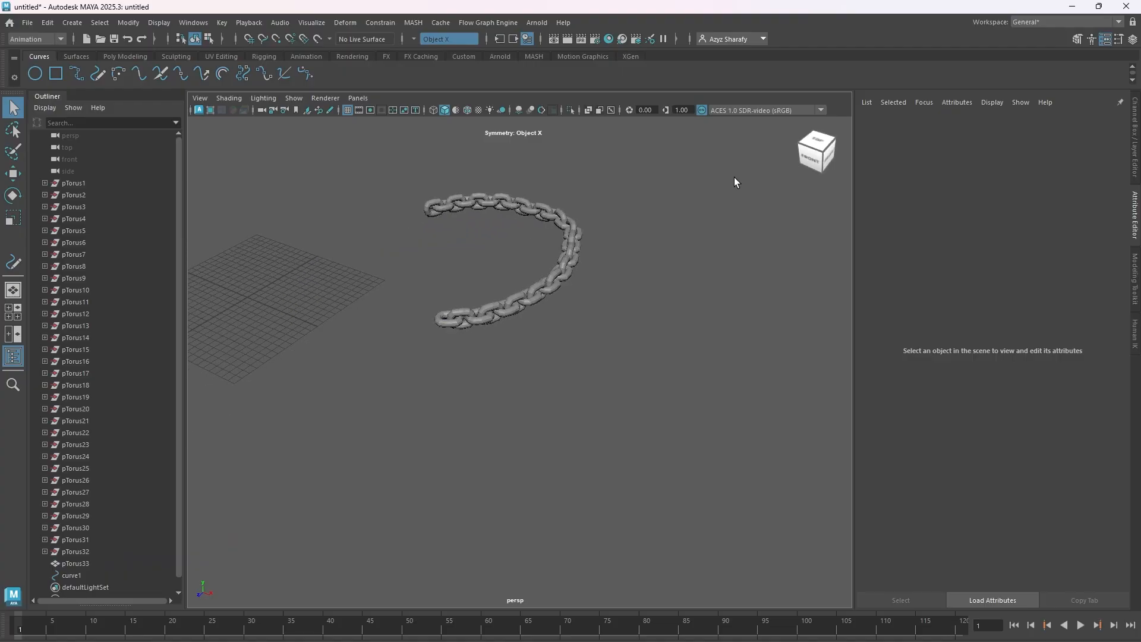
pyautogui.moveTo(658, 159); pyautogui.dragTo(819, 163)
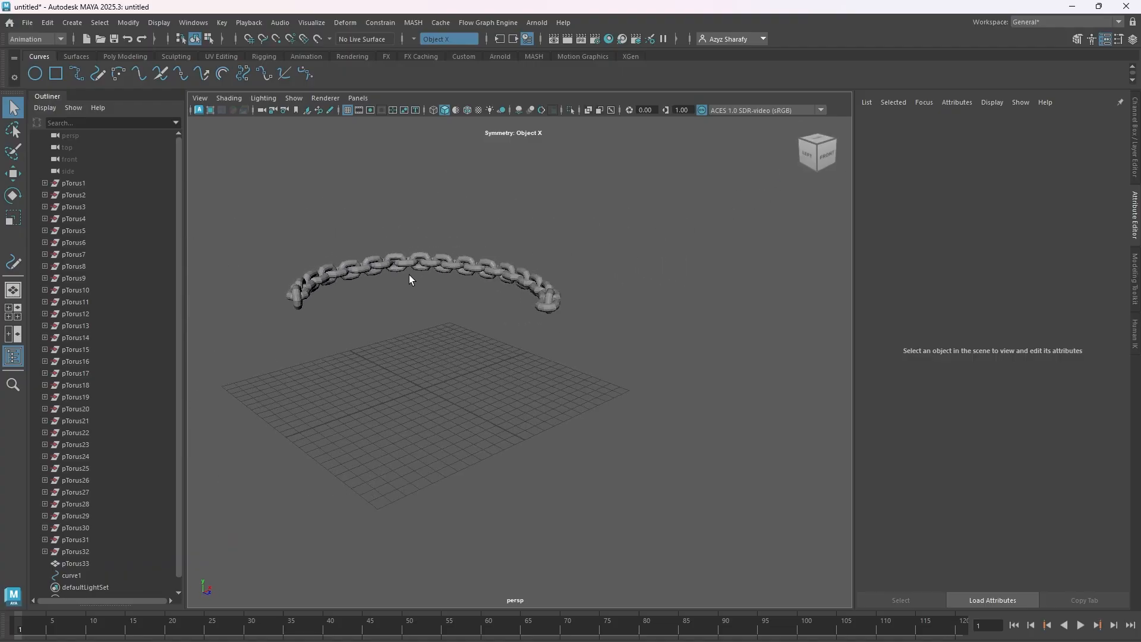